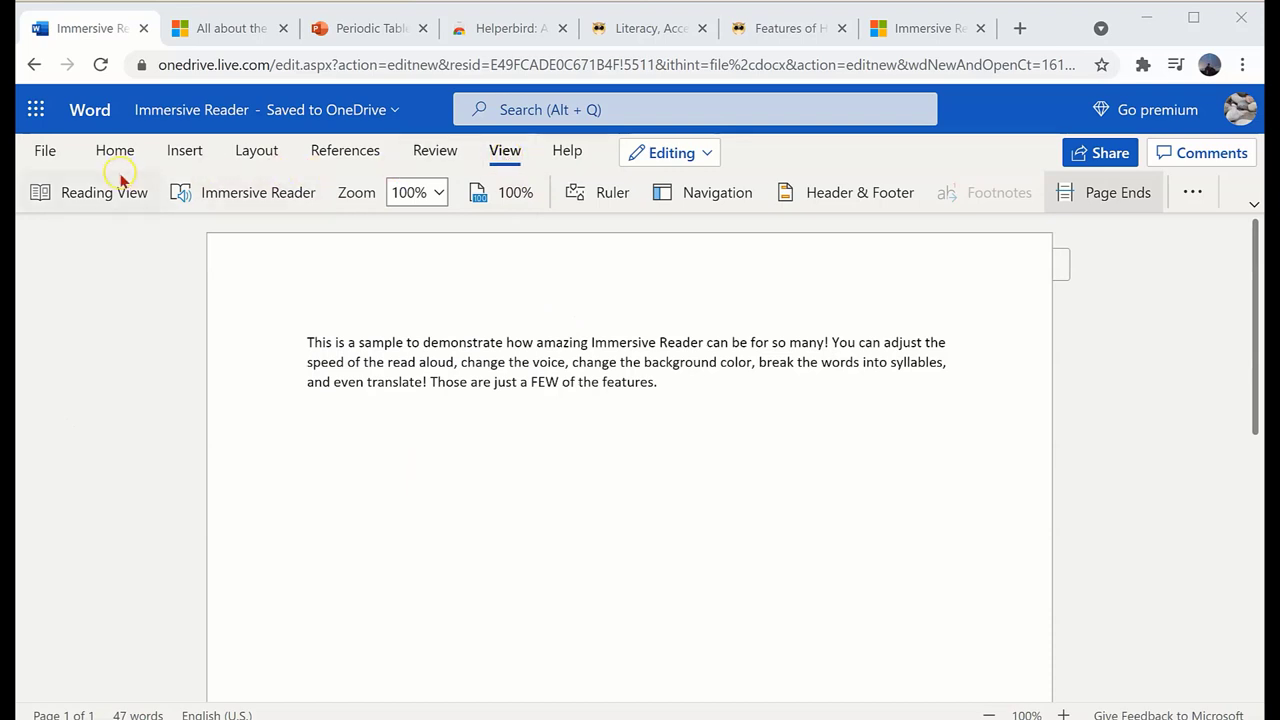
Step: View the sample paragraph in Word Online's Immersive Reader, then go to the availability page
left_click(230, 205)
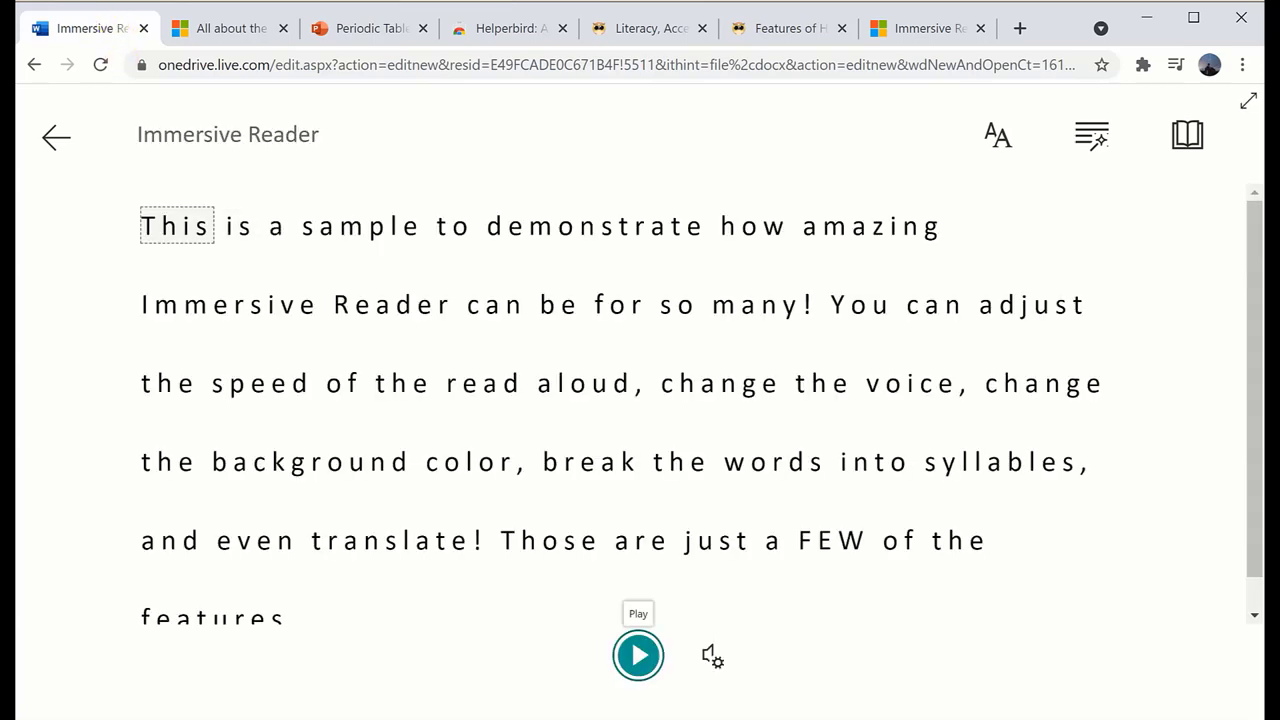
left_click(239, 14)
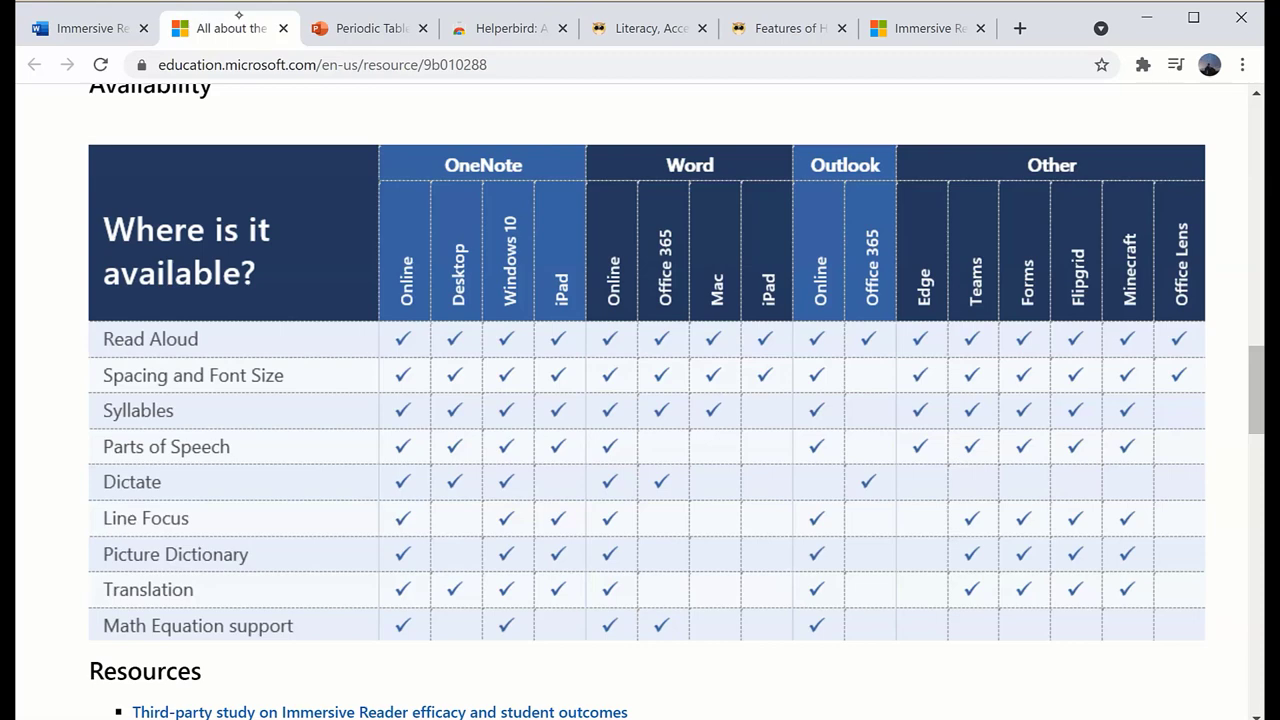
Step: Switch to the PowerPoint slide 'Microsoft Learning Tools Availability'
key("ctrl+Tab")
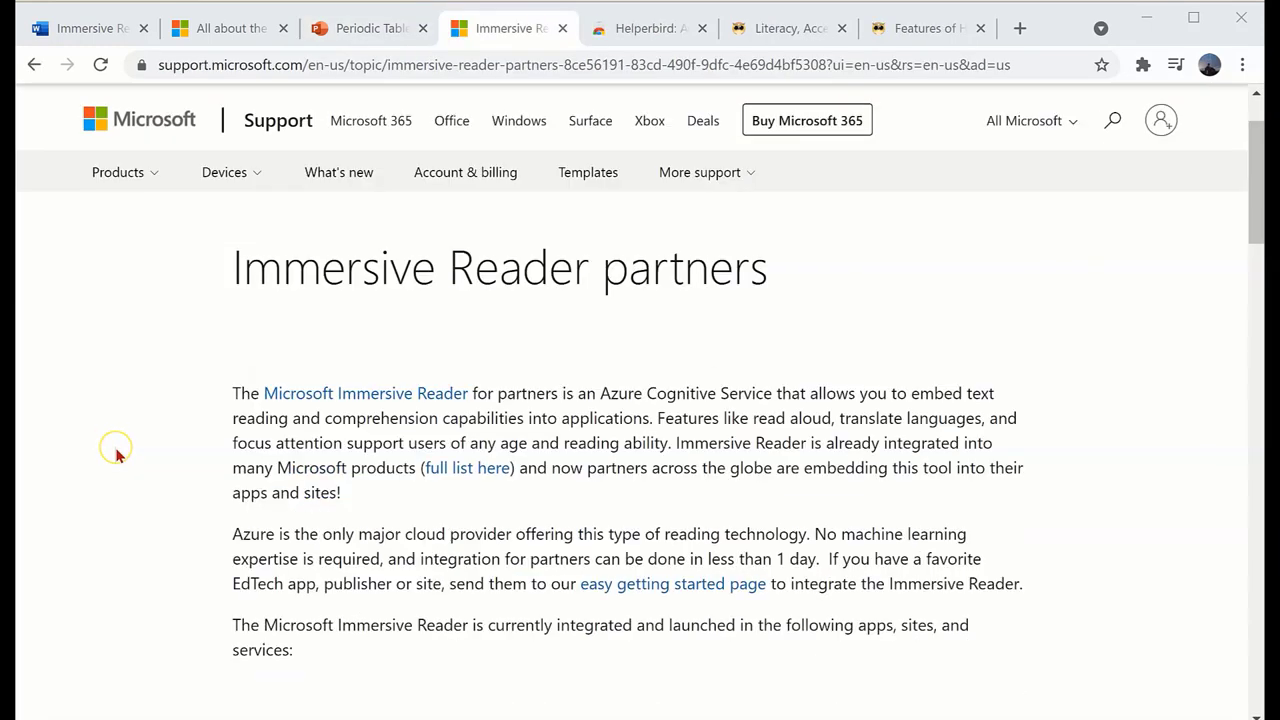
Step: Browse the Immersive Reader partners list down to Helperbird, then go to its Chrome Web Store listing
scroll(110, 452, "down", 3)
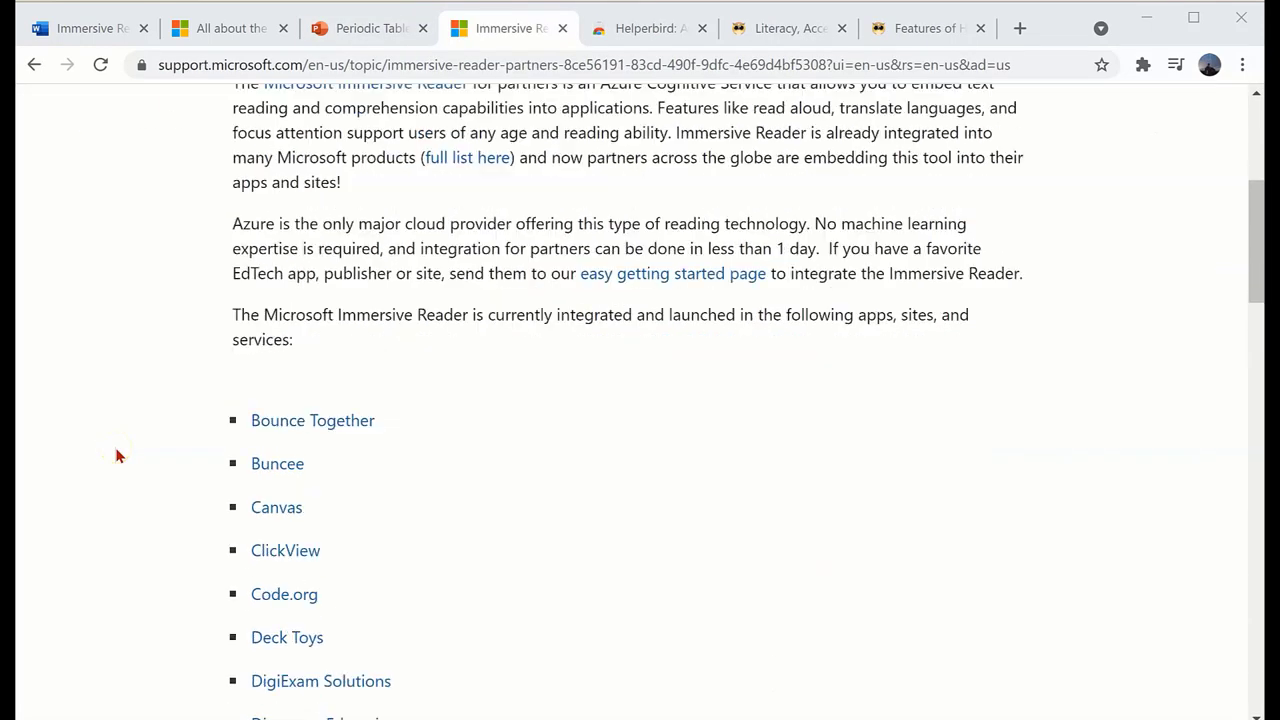
scroll(116, 455, "down", 4)
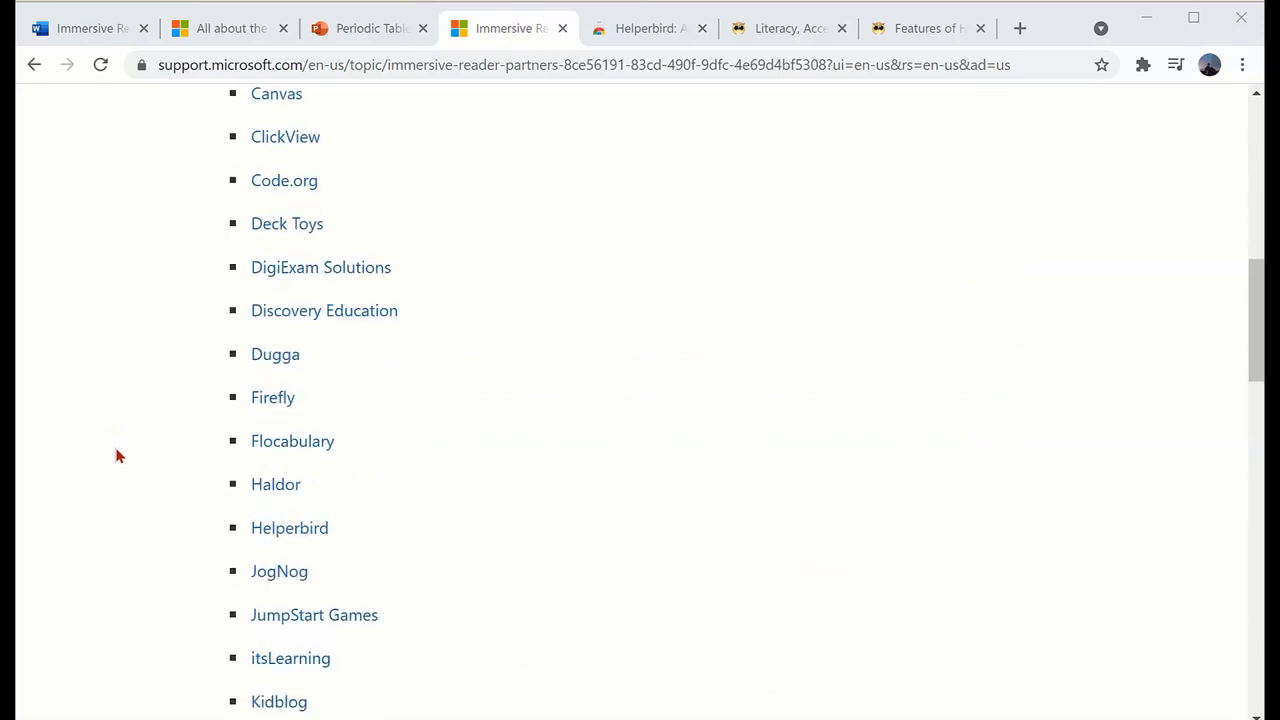
scroll(116, 455, "down", 3)
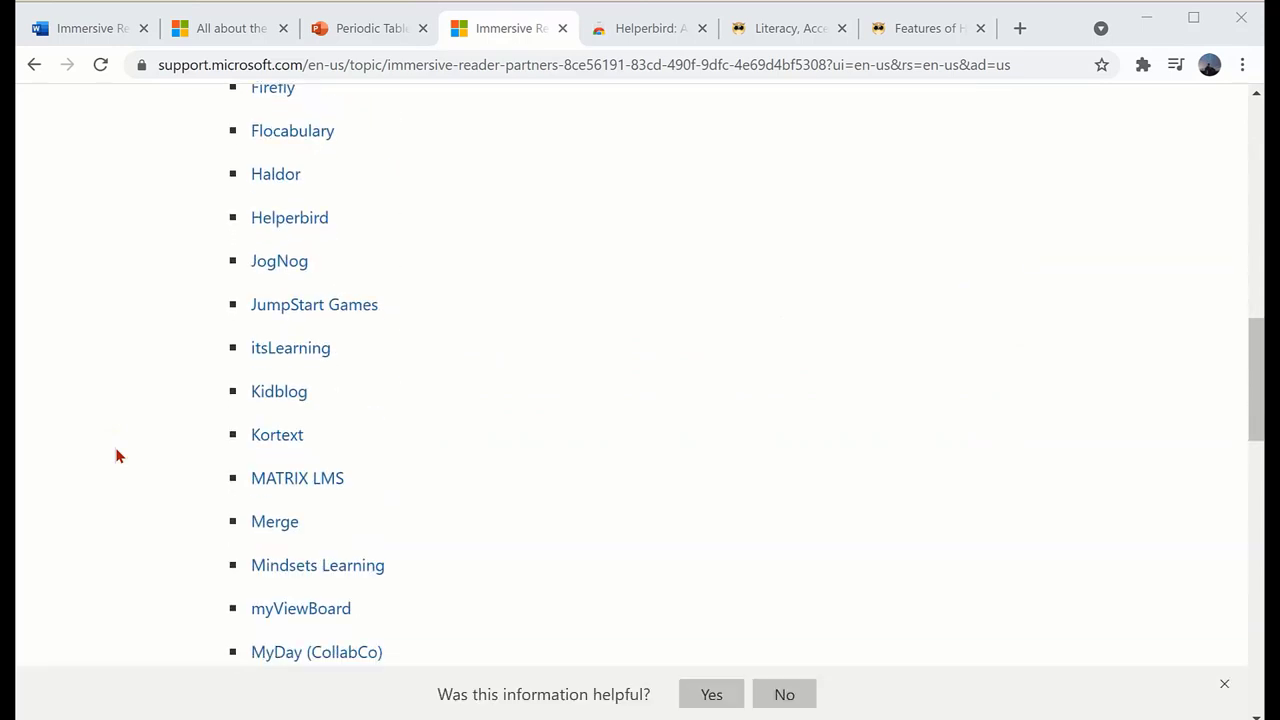
scroll(116, 455, "down", 6)
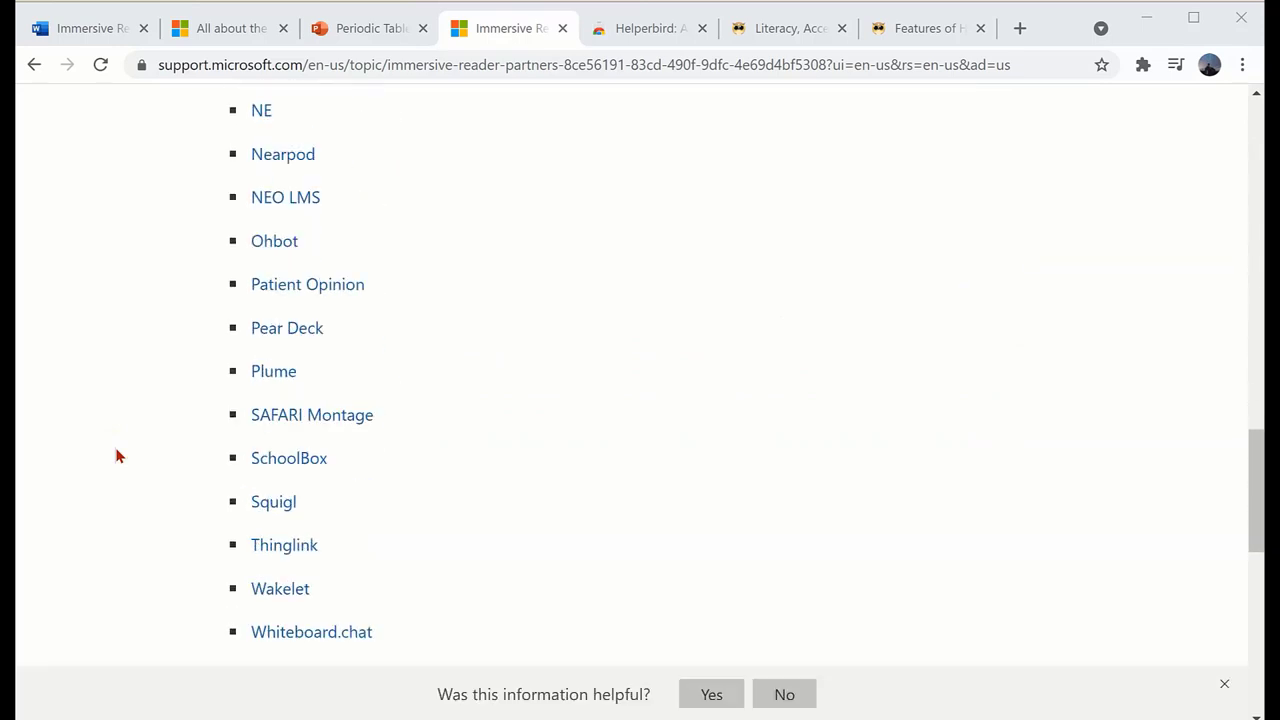
scroll(116, 455, "down", 2)
scroll(116, 455, "up", 7)
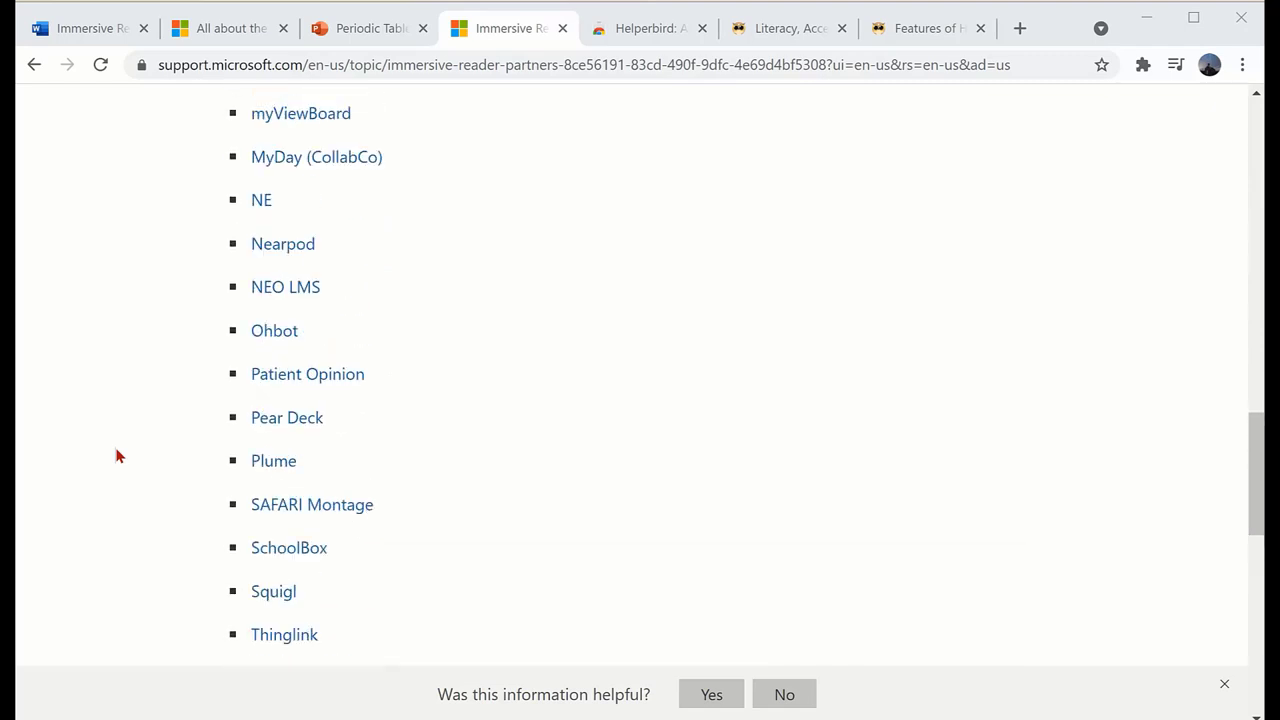
scroll(116, 455, "up", 2)
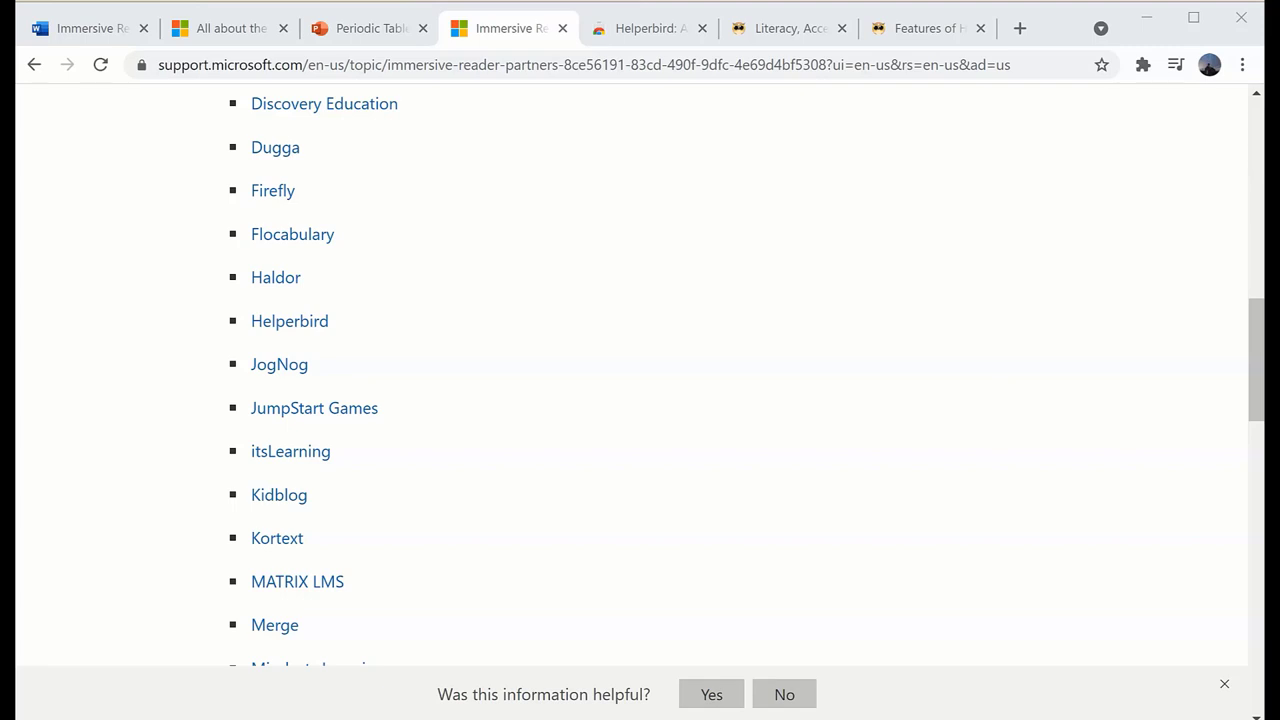
key("ctrl+Tab")
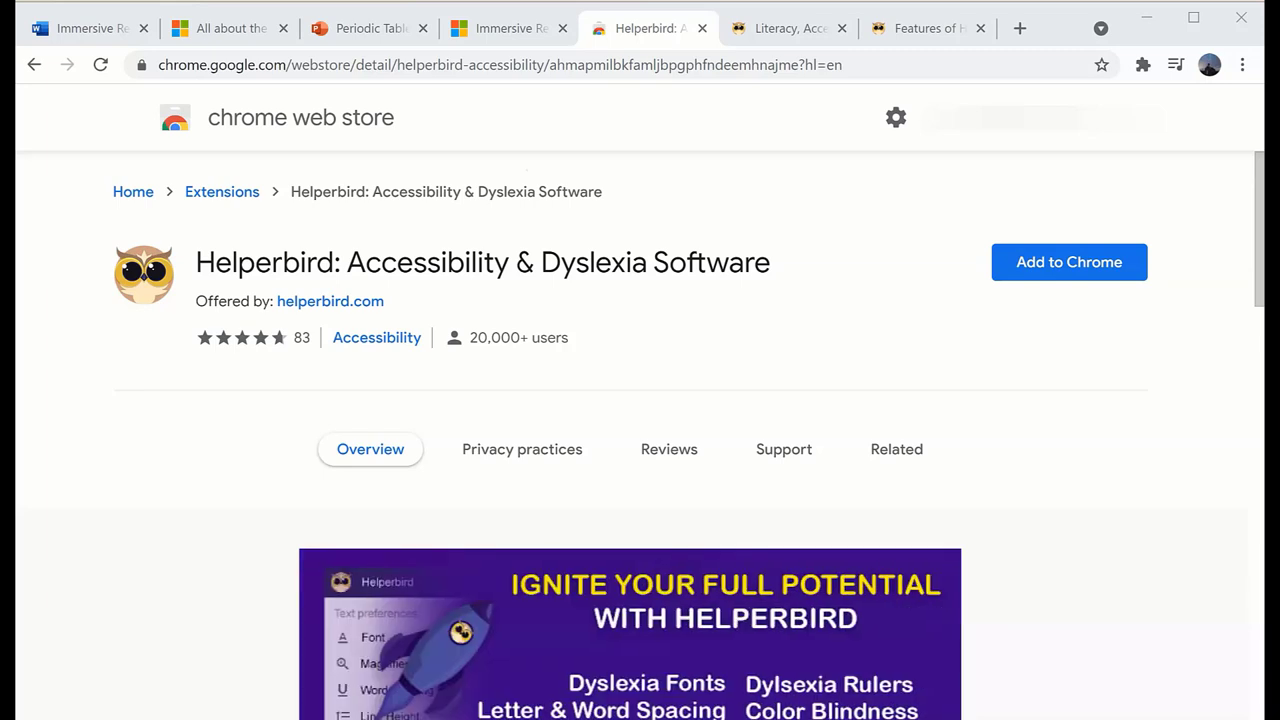
Step: Install the Helperbird extension, pin it to the Chrome toolbar, and close the store tab
left_click(1074, 260)
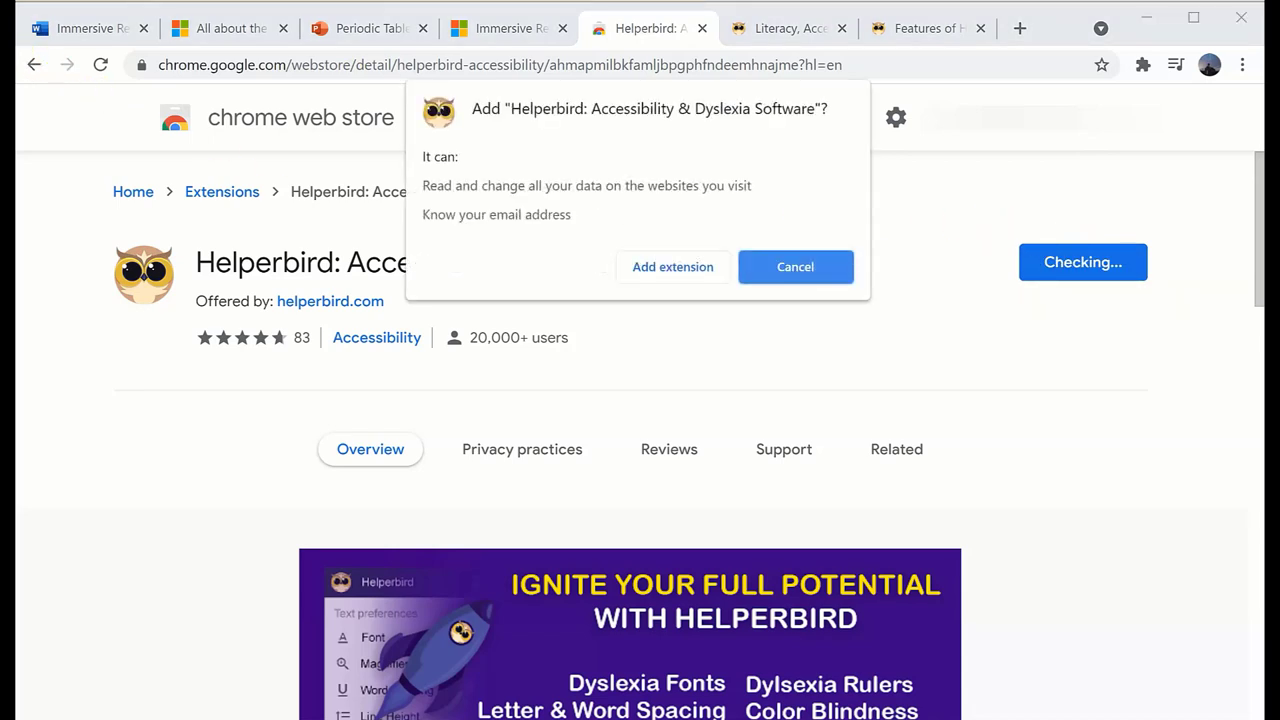
left_click(670, 264)
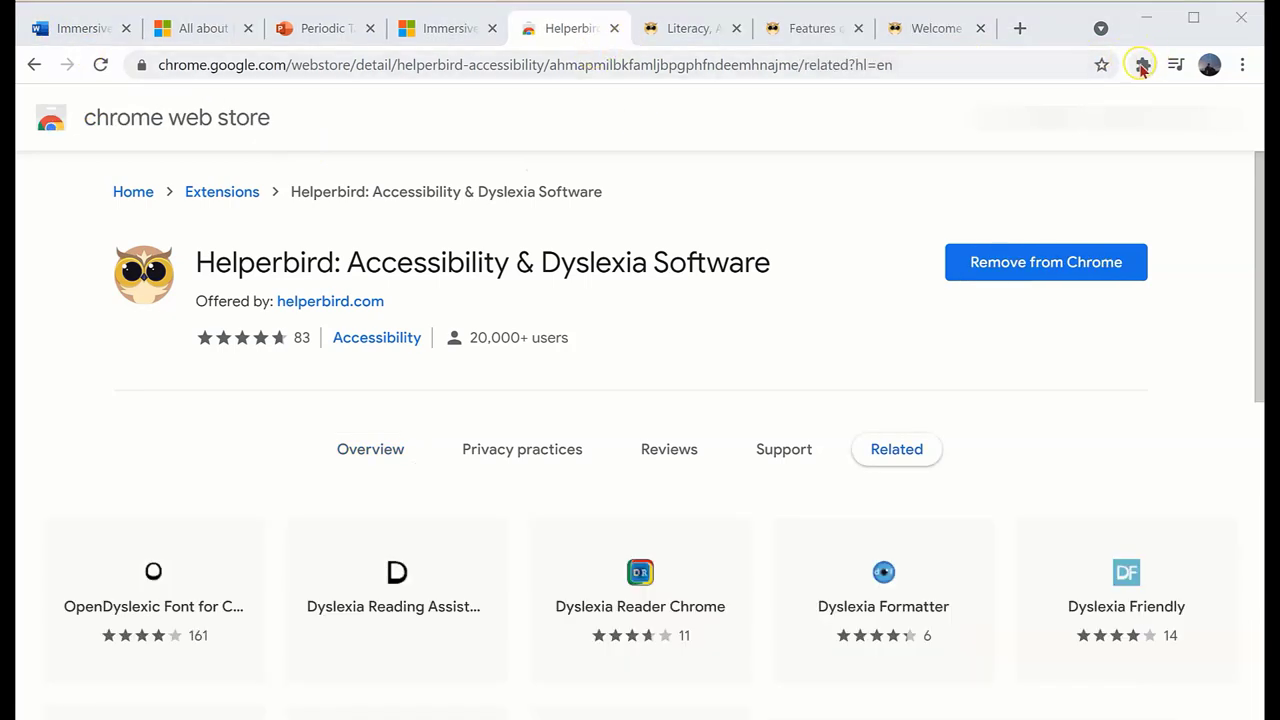
left_click(1142, 64)
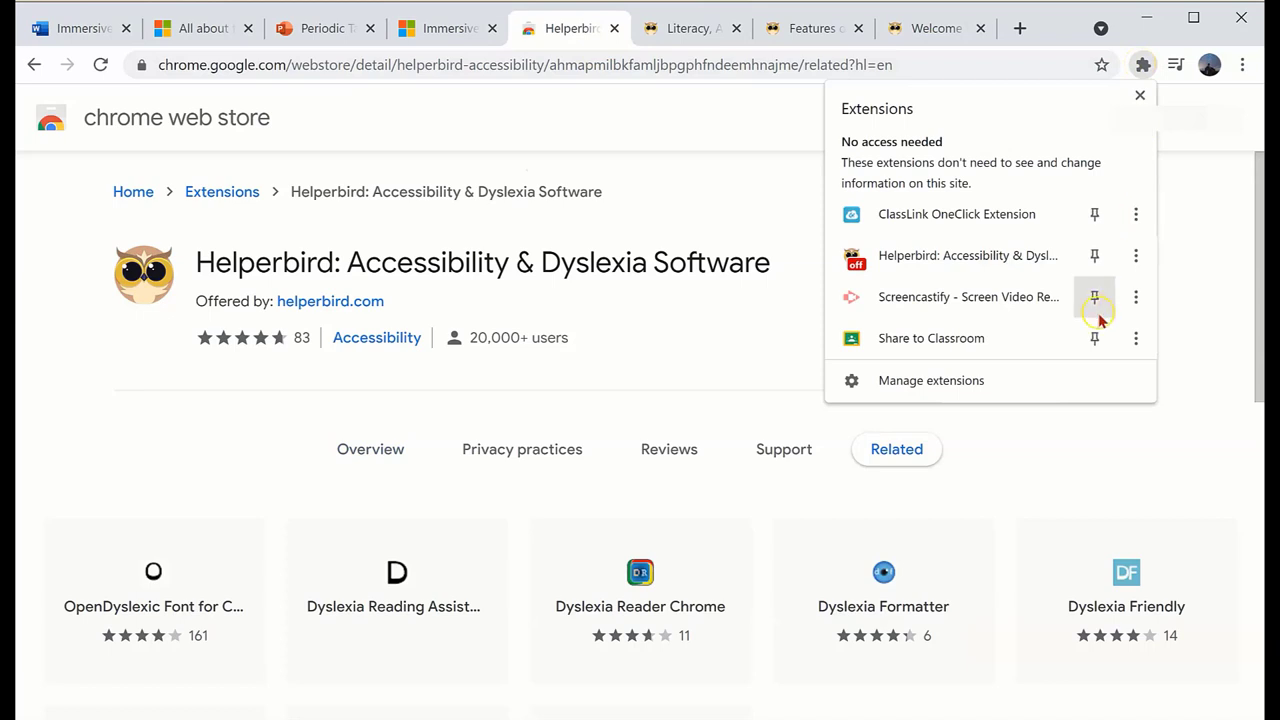
left_click(1097, 256)
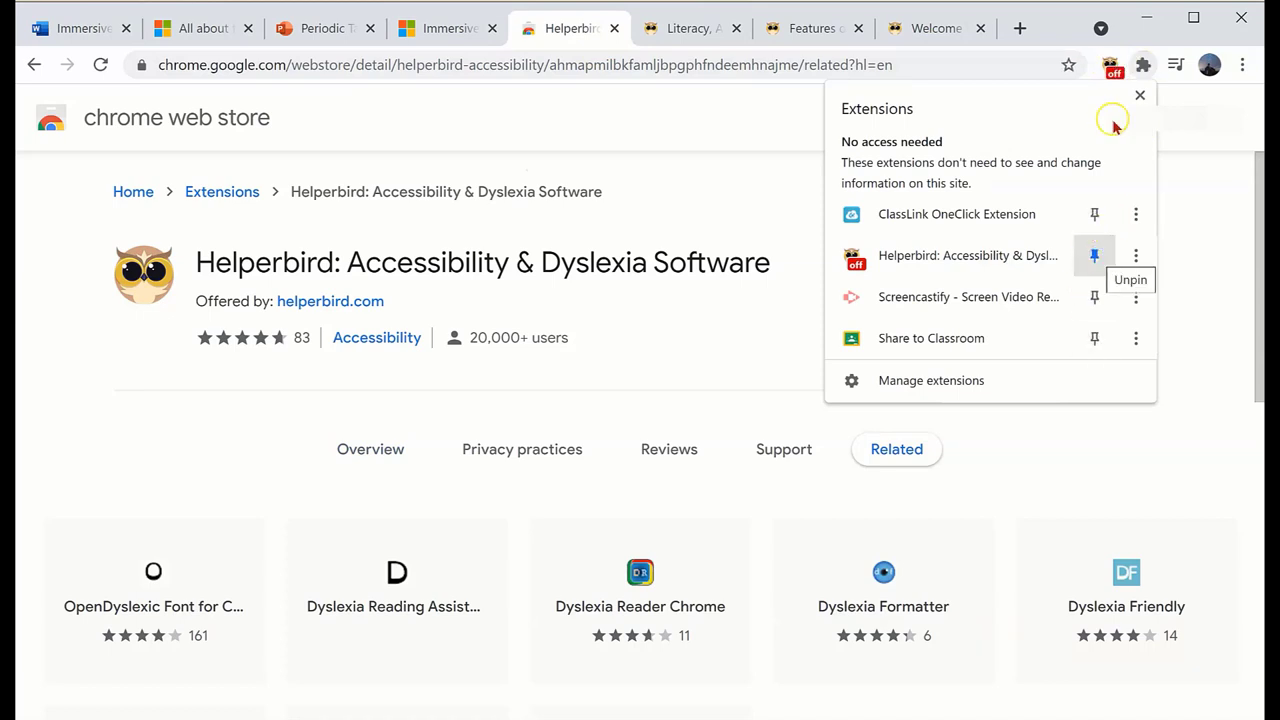
left_click(1139, 96)
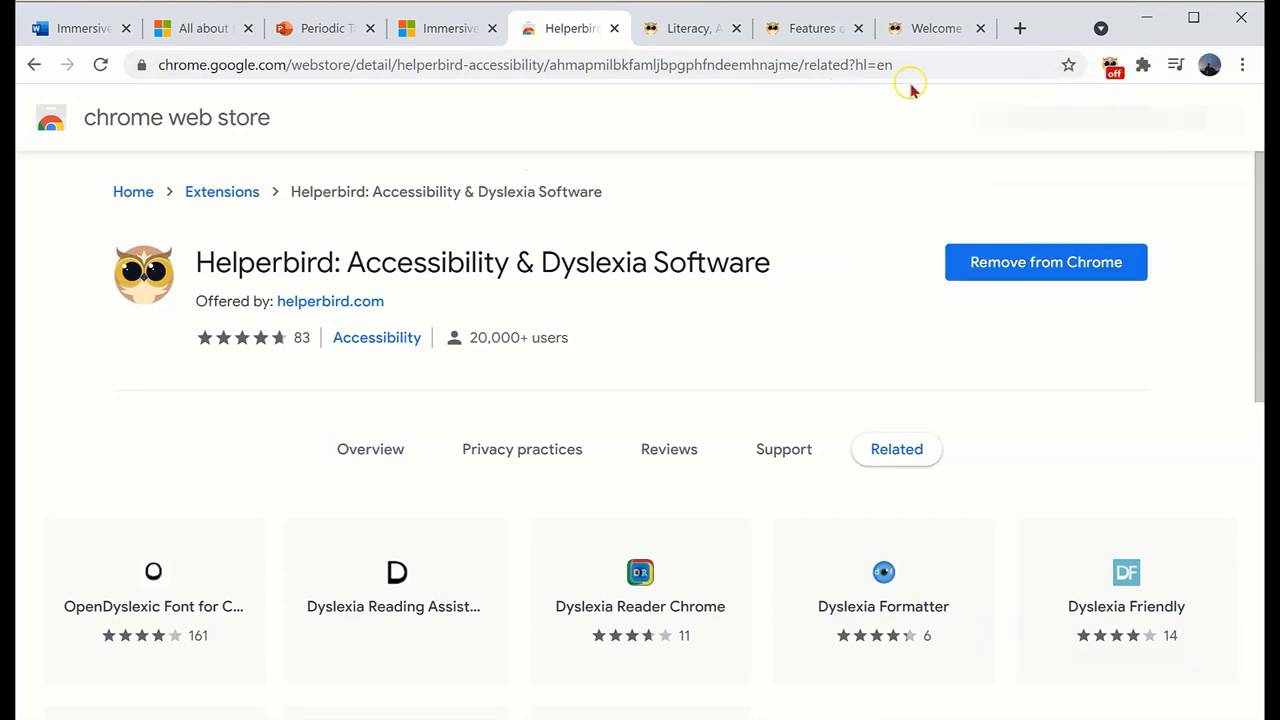
left_click(616, 29)
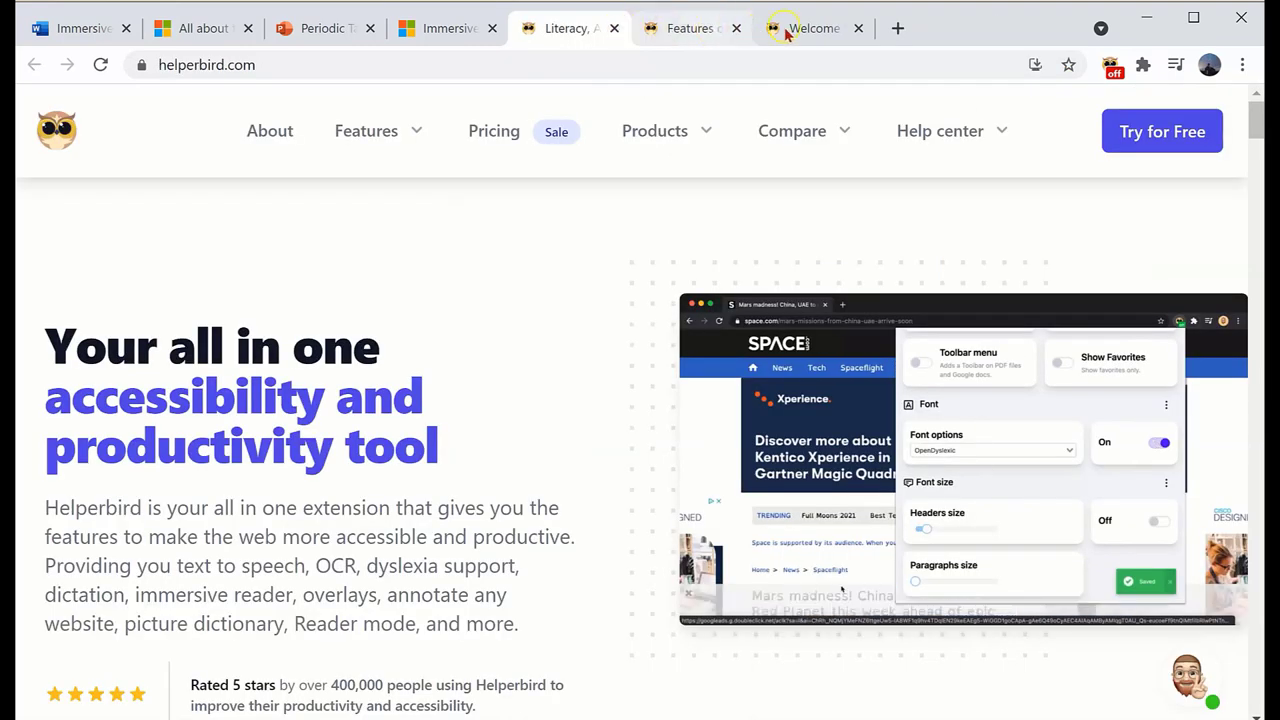
Step: Create a new blank Google Doc with docs.new in a new tab
left_click(900, 28)
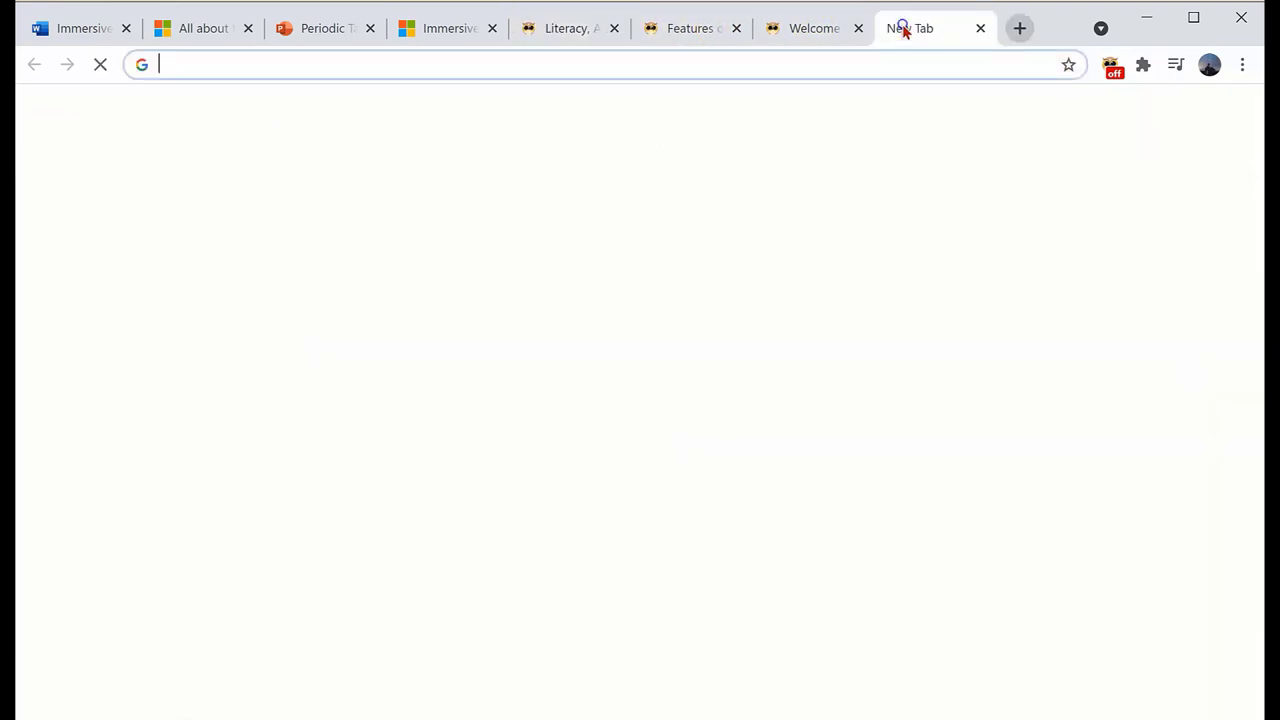
type("docs.new")
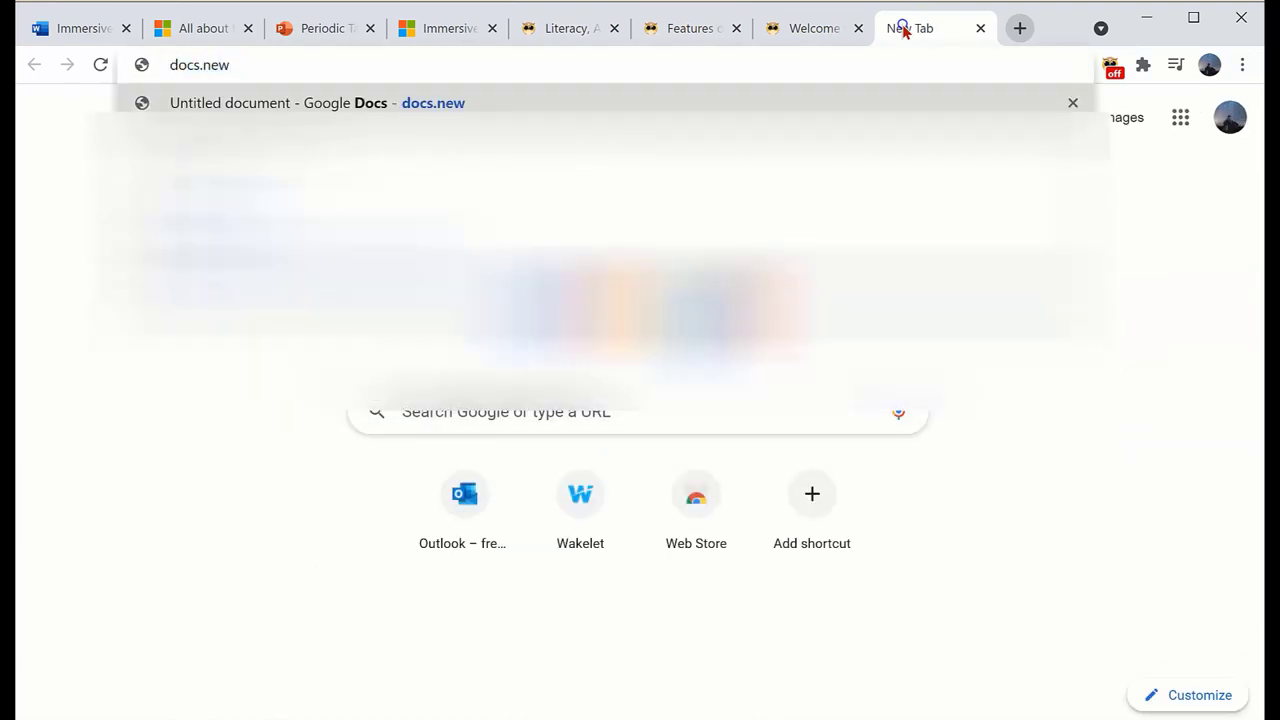
key("Return")
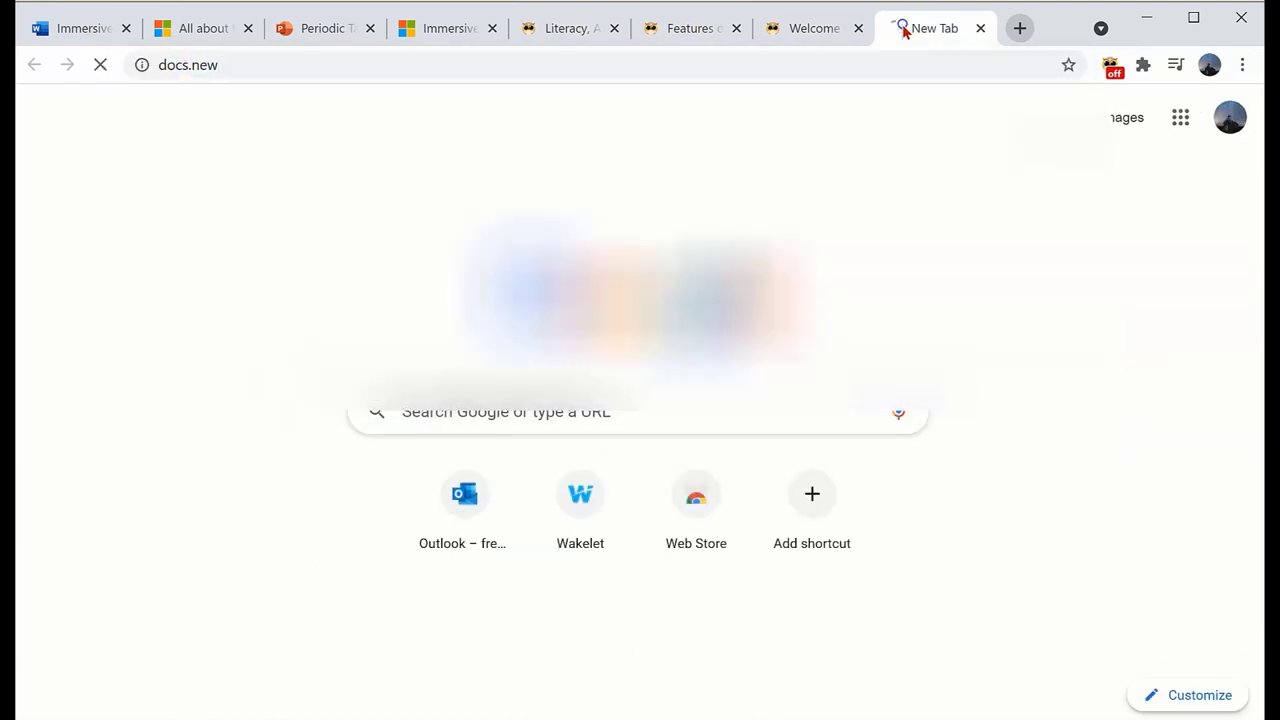
Step: Copy the sample paragraph from the Word document and paste it into the new Doc
left_click(80, 31)
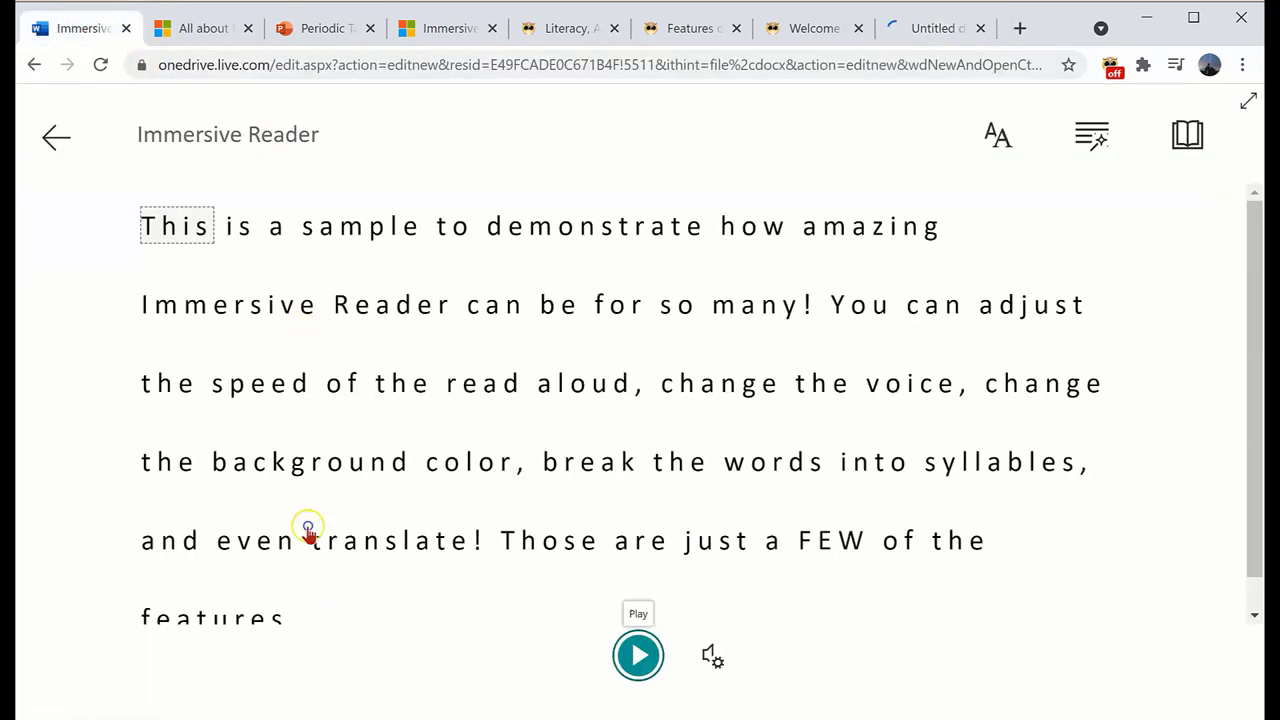
left_click(42, 137)
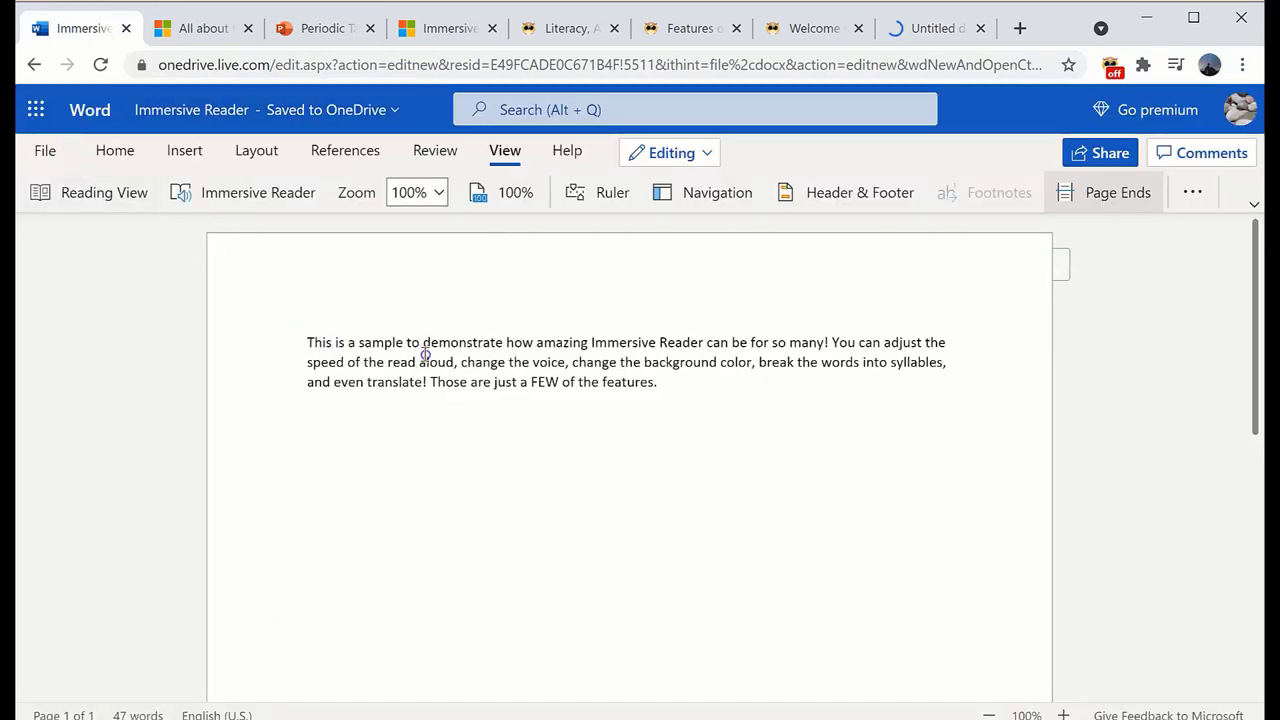
left_click_drag(717, 390, 289, 323)
key("ctrl+c")
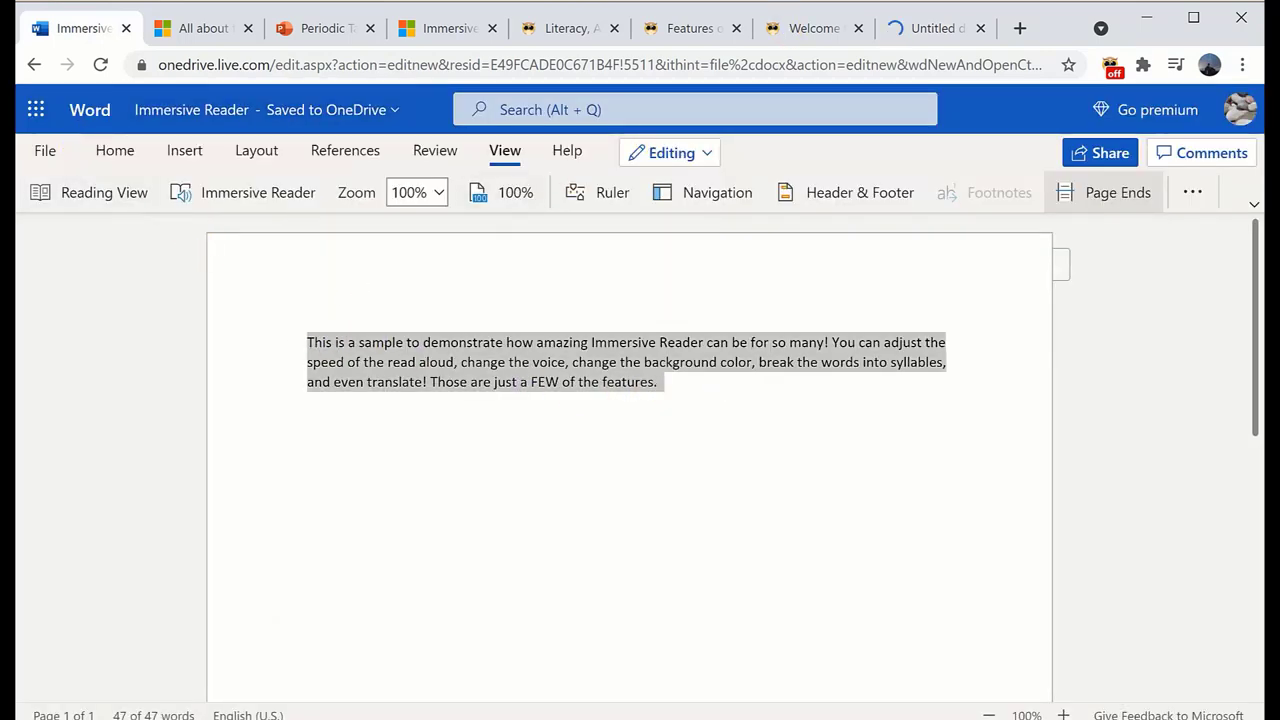
left_click(940, 28)
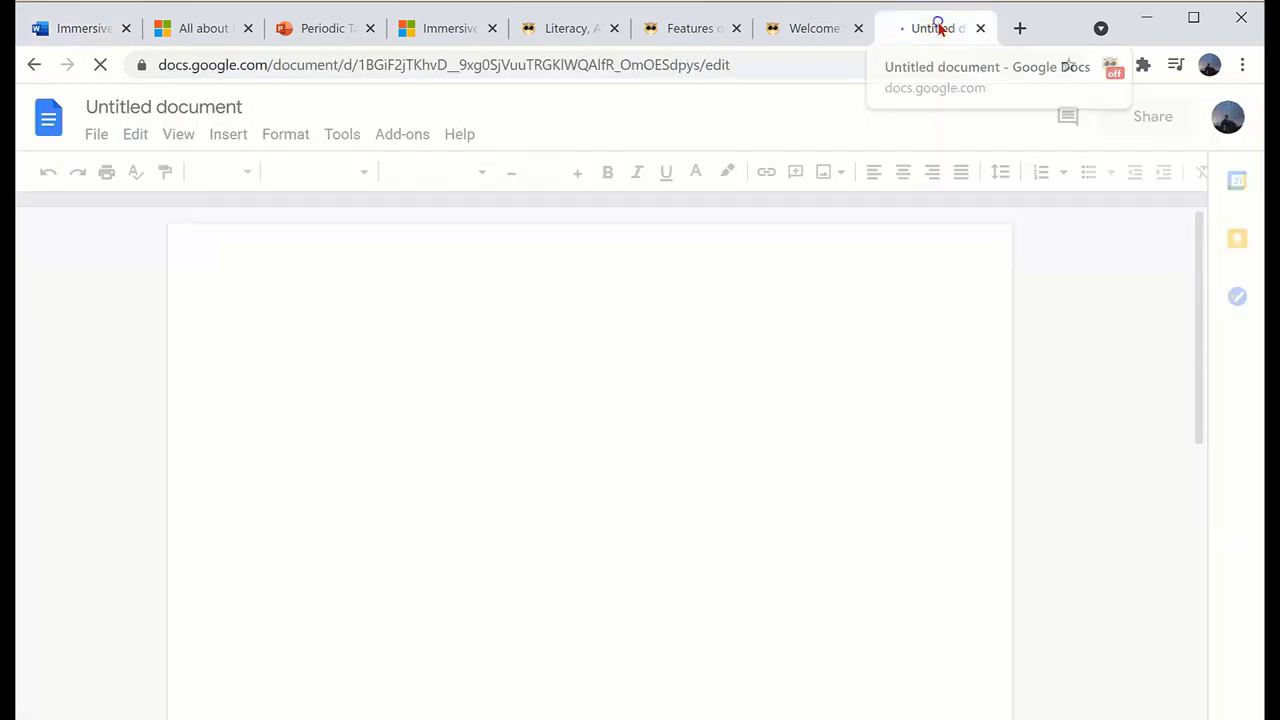
left_click(385, 363)
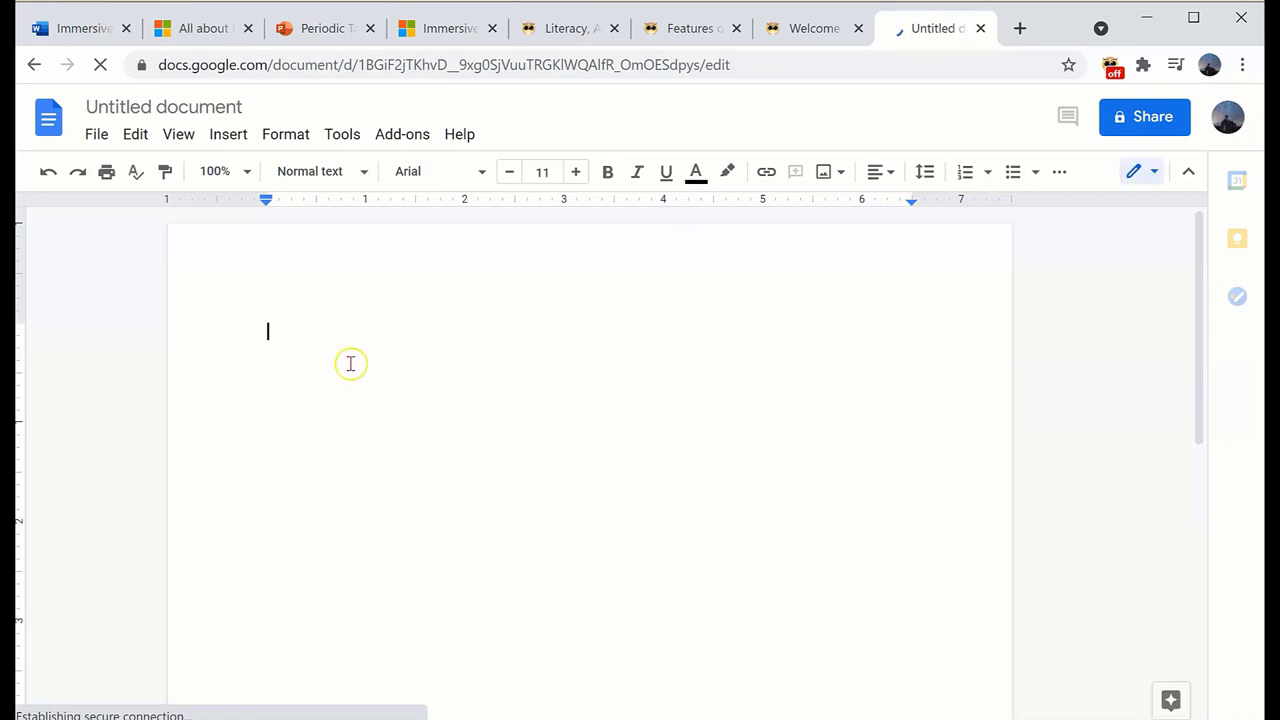
key("ctrl+v")
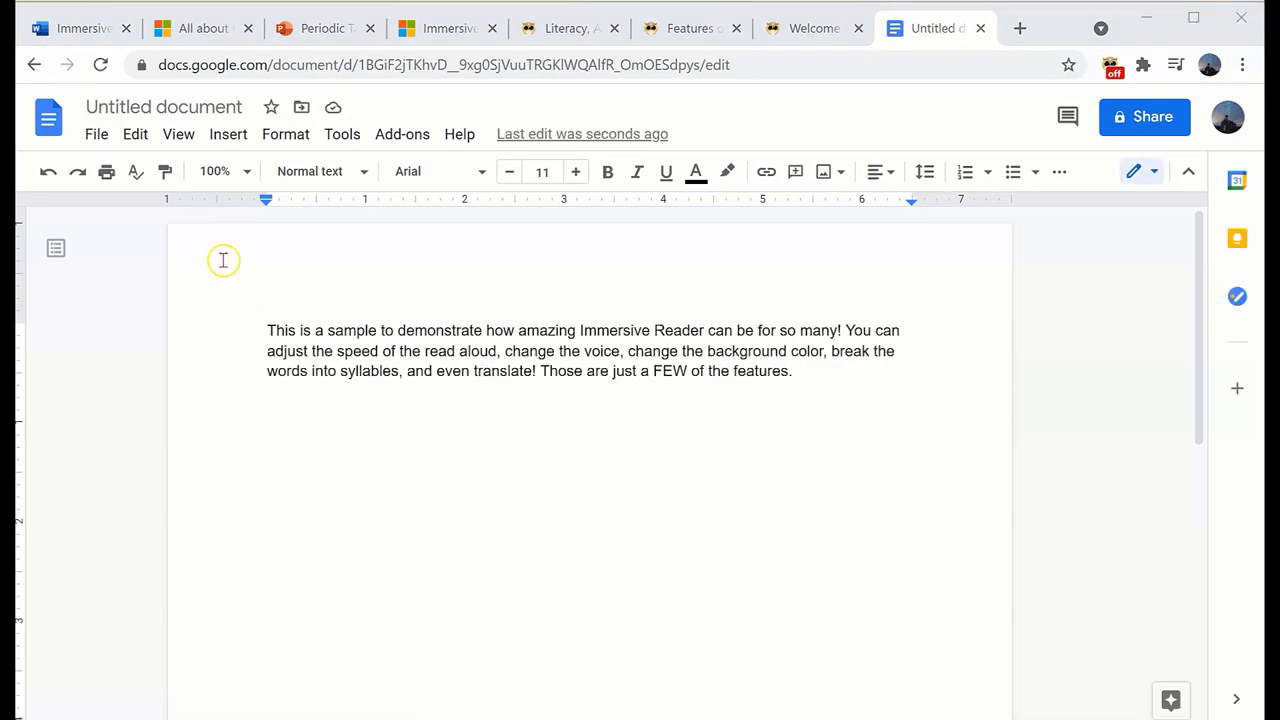
Step: Mark the Font and Immersive Reader features as favourites in Helperbird's settings
left_click(1110, 68)
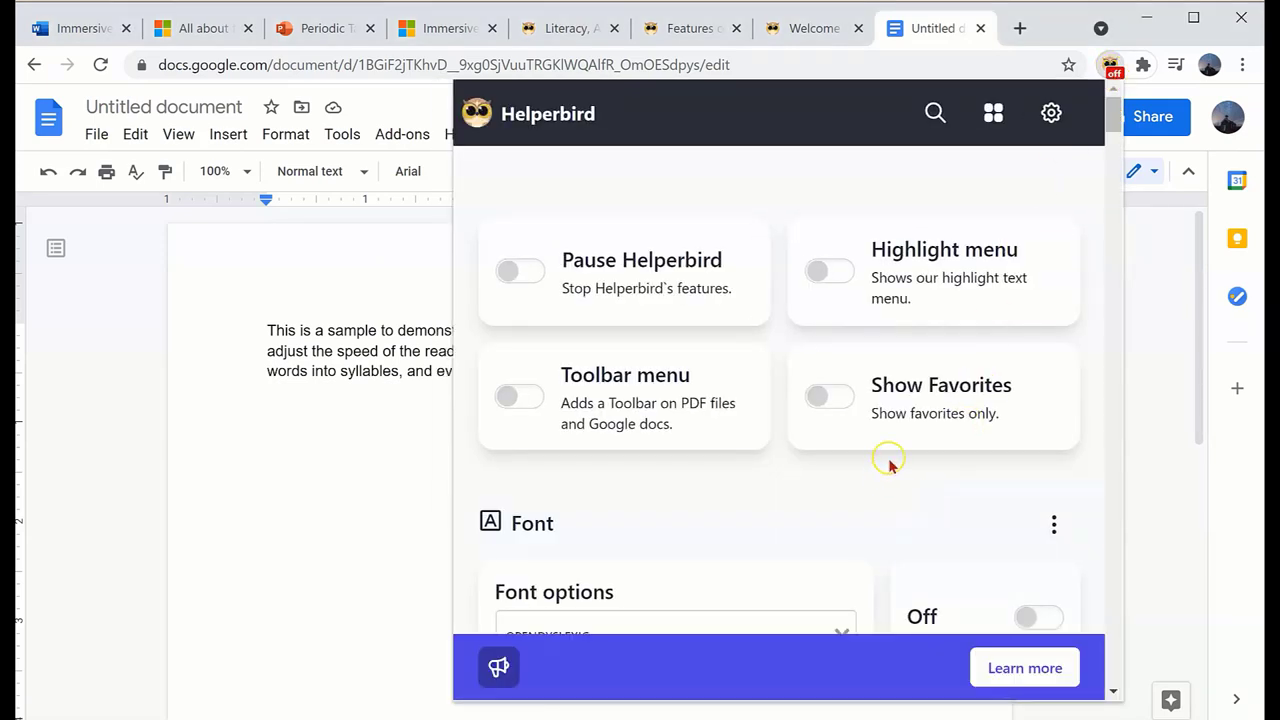
scroll(880, 460, "down", 3)
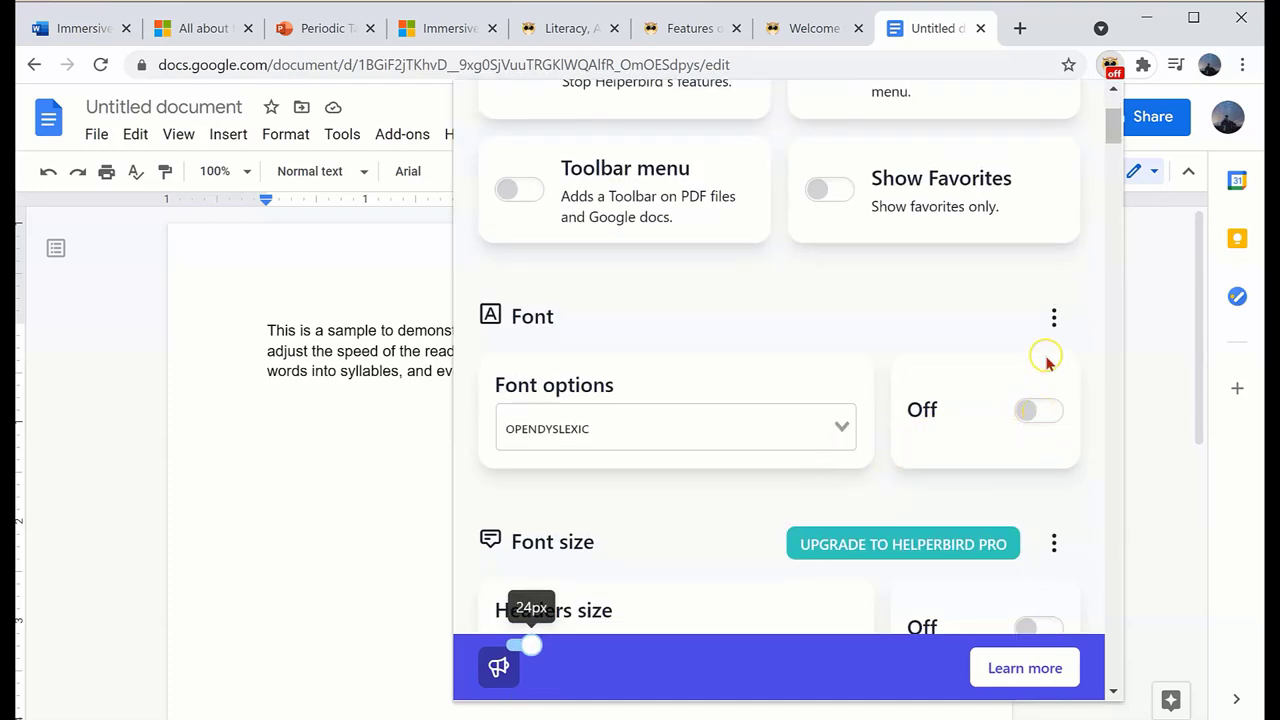
left_click(1053, 320)
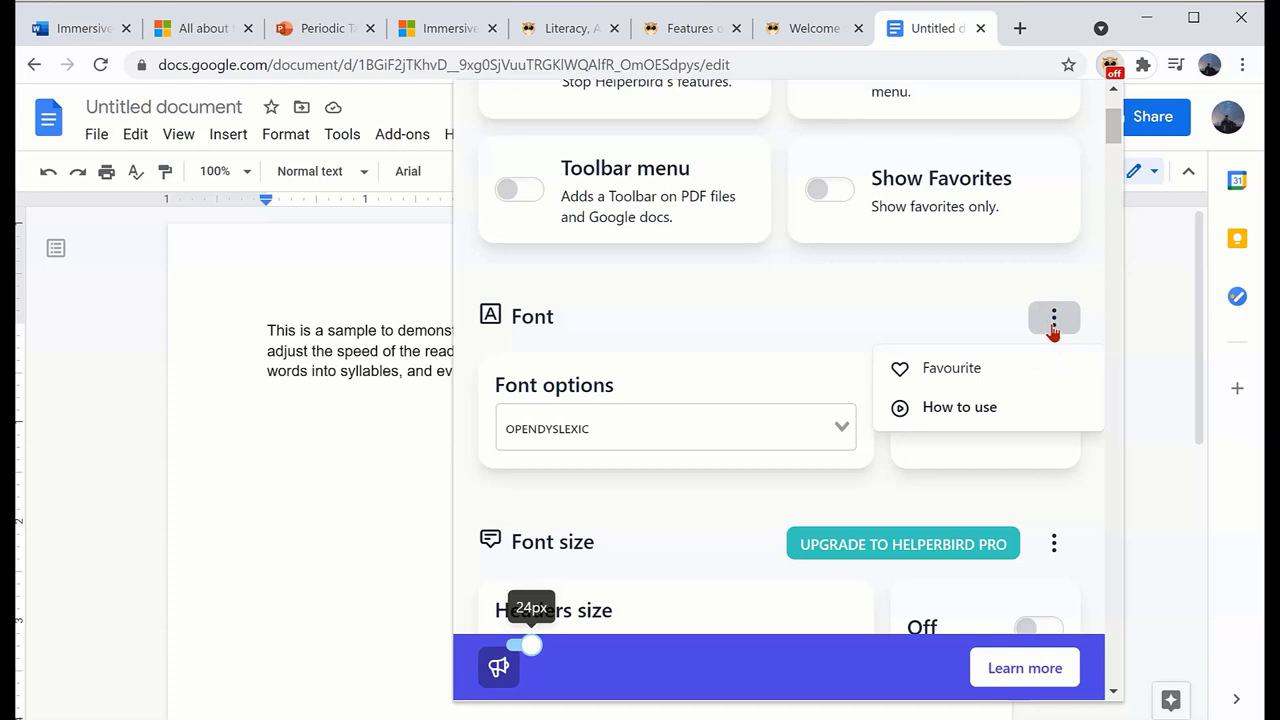
left_click(963, 368)
scroll(918, 333, "down", 1)
scroll(918, 333, "down", 8)
scroll(918, 333, "down", 12)
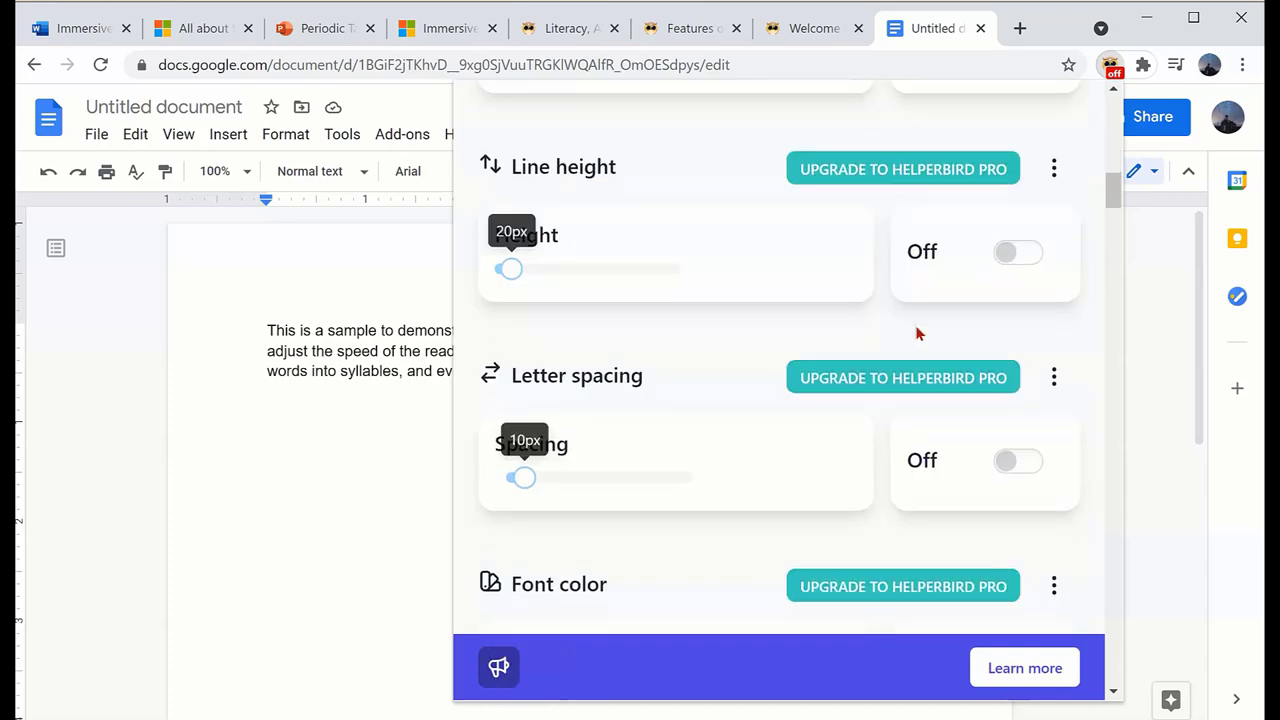
scroll(918, 333, "down", 8)
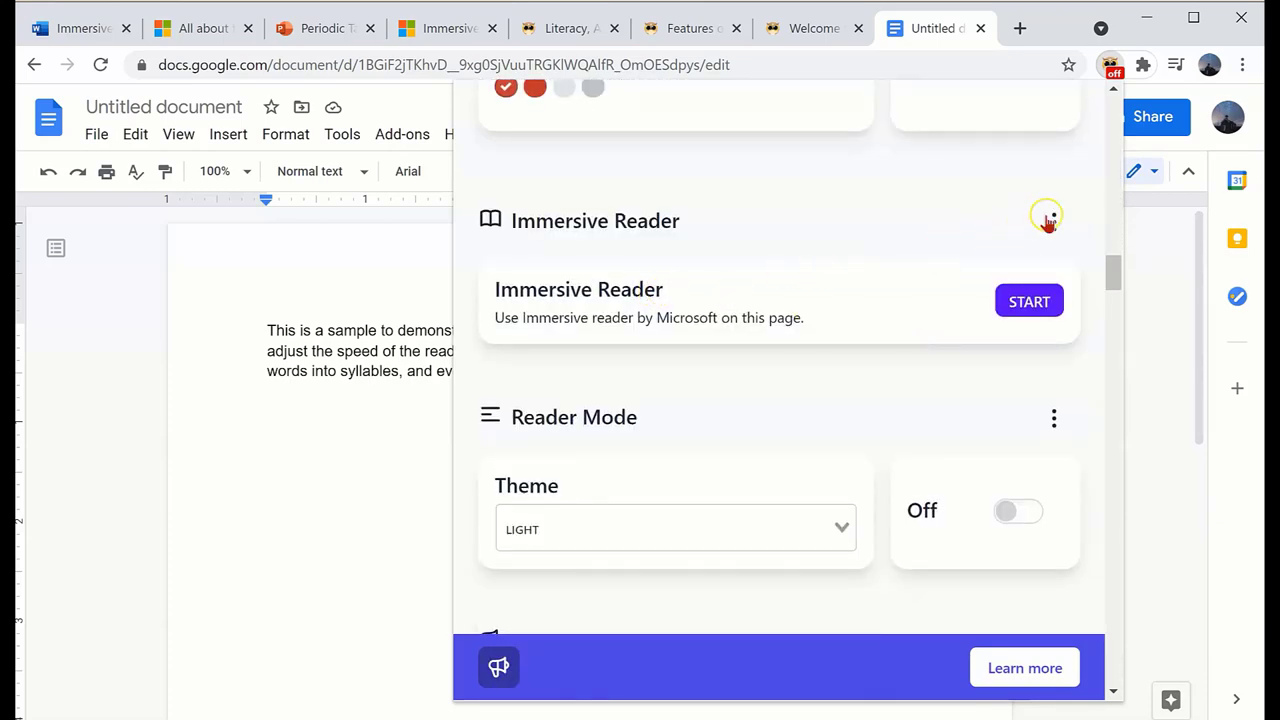
left_click(1054, 222)
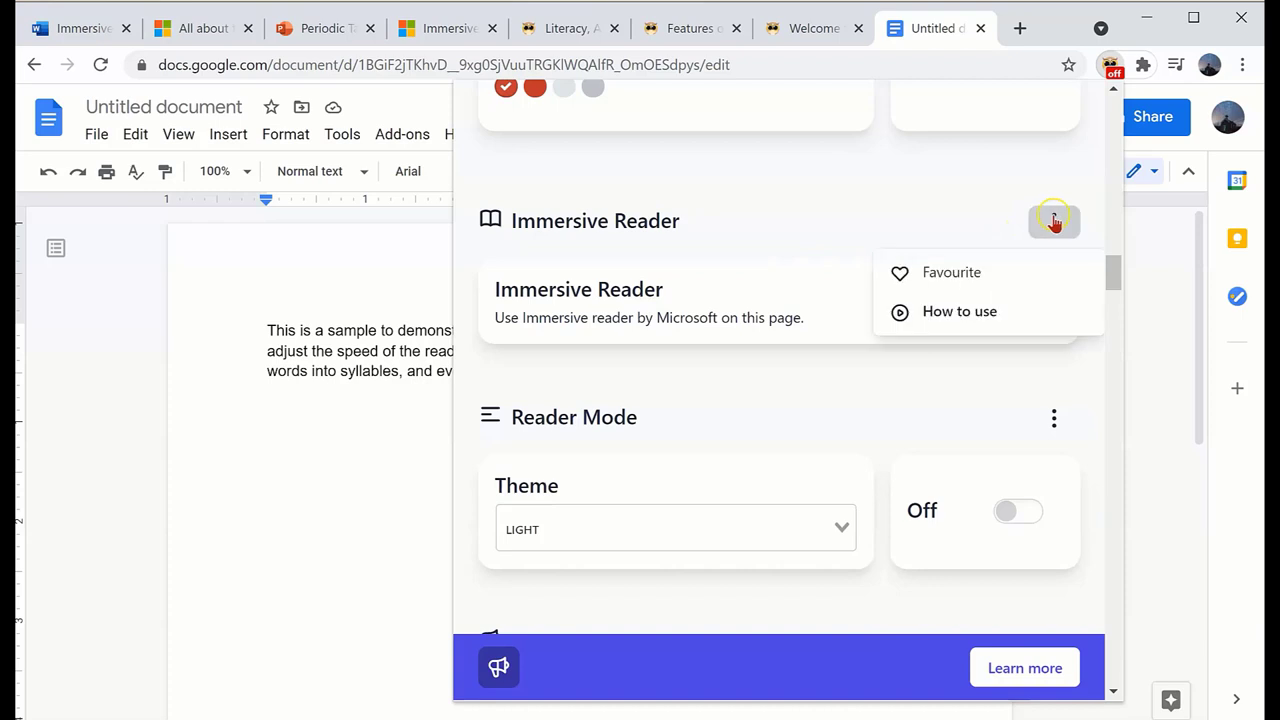
left_click(951, 270)
Step: Turn on Show Favorites, the Highlight menu and the Google Docs toolbar
scroll(874, 336, "up", 10)
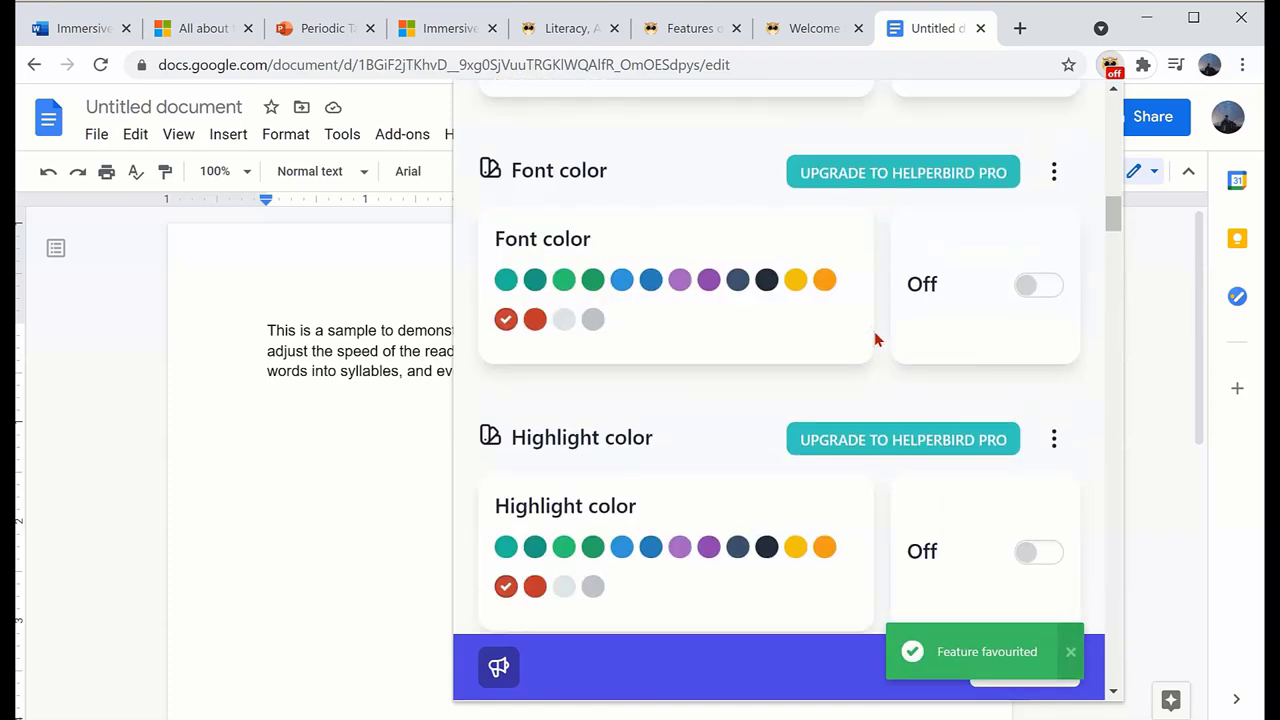
scroll(874, 340, "up", 15)
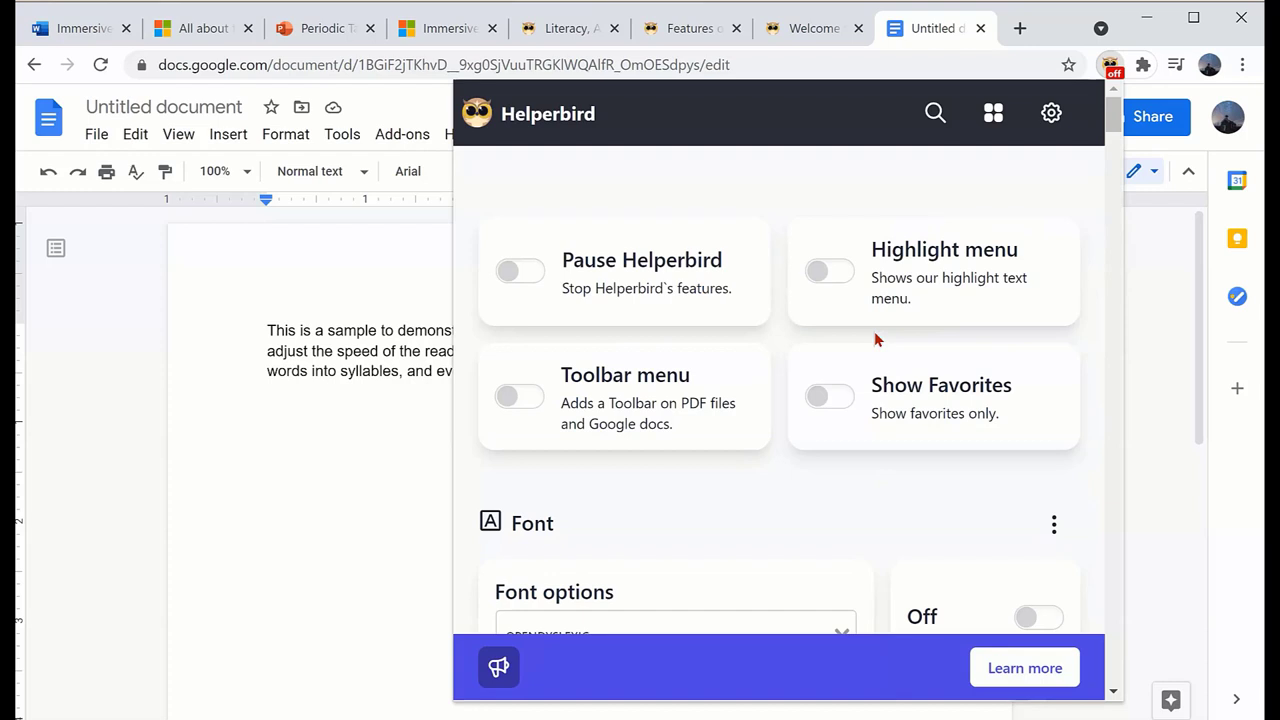
left_click(840, 398)
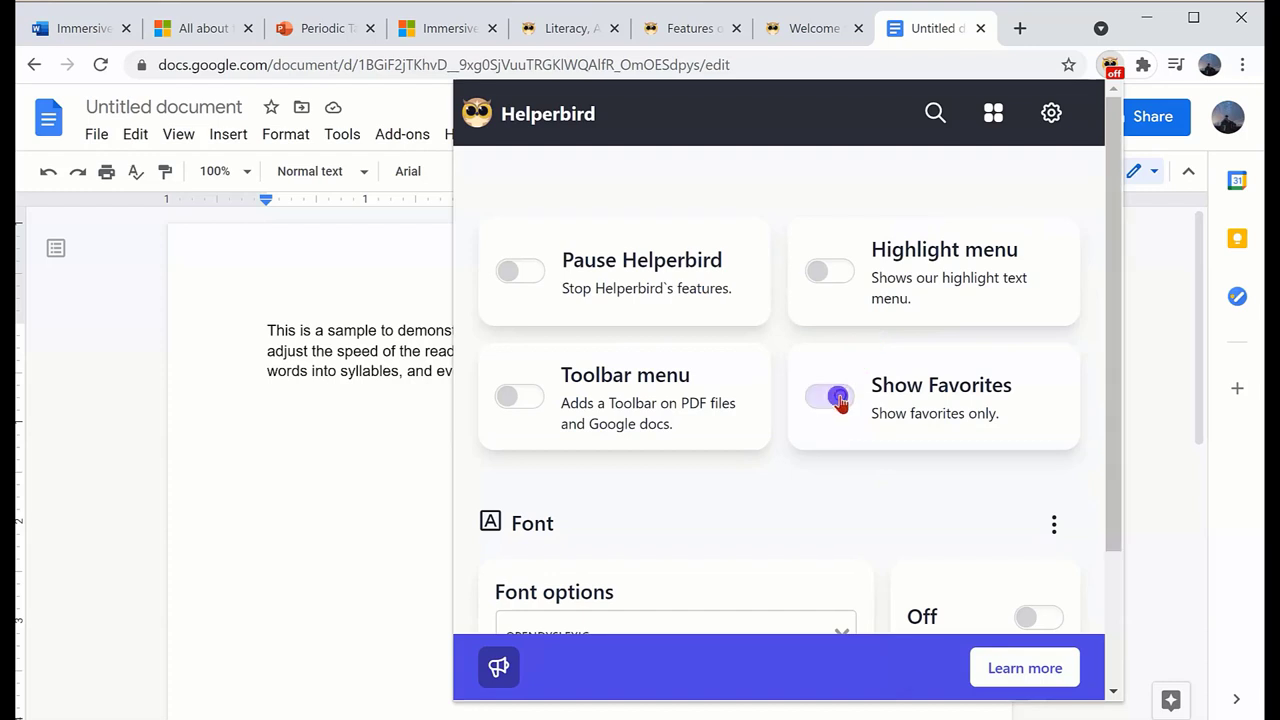
left_click(838, 265)
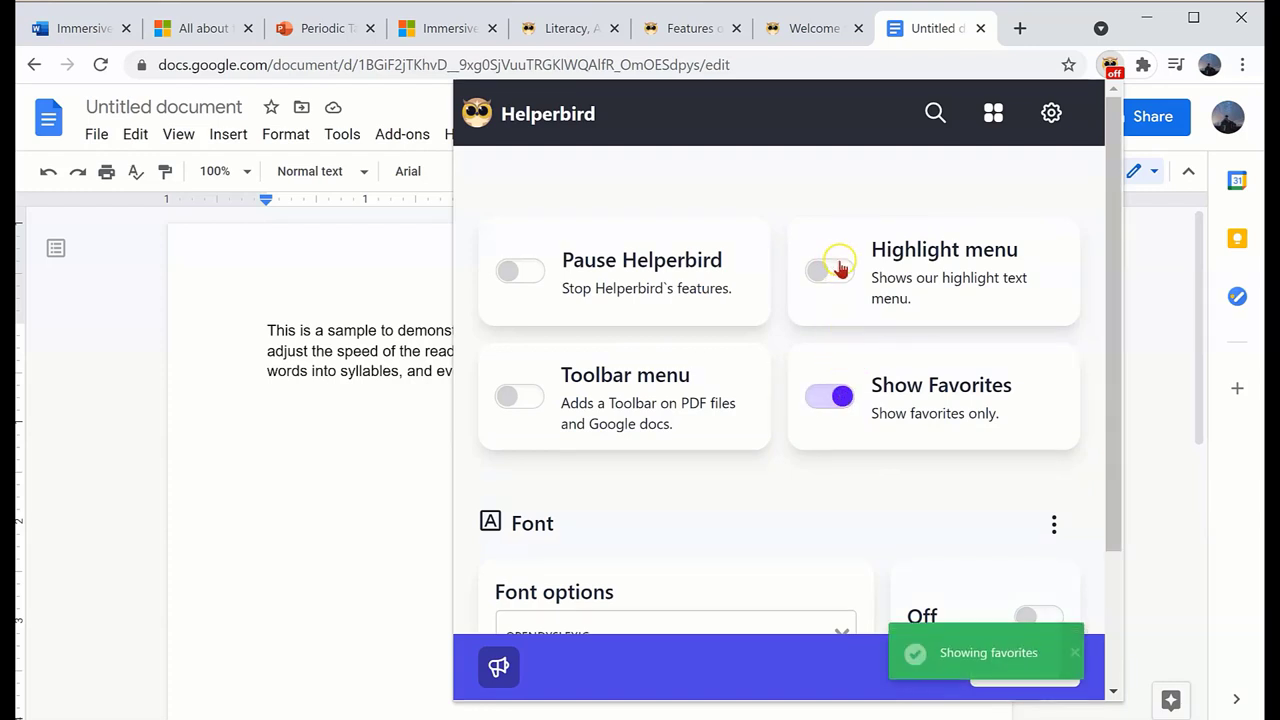
left_click(546, 408)
left_click(522, 400)
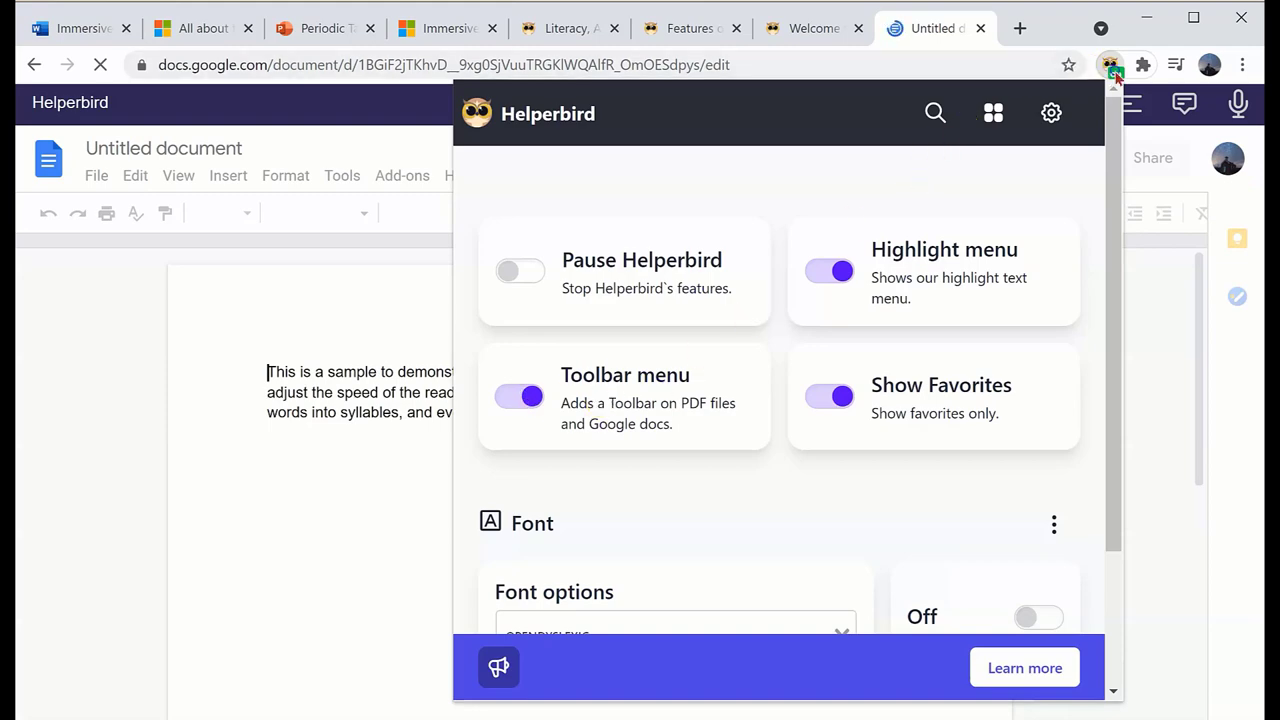
Step: Select the Google Docs paragraph and send it to Immersive Reader from the Helperbird toolbar
left_click(176, 325)
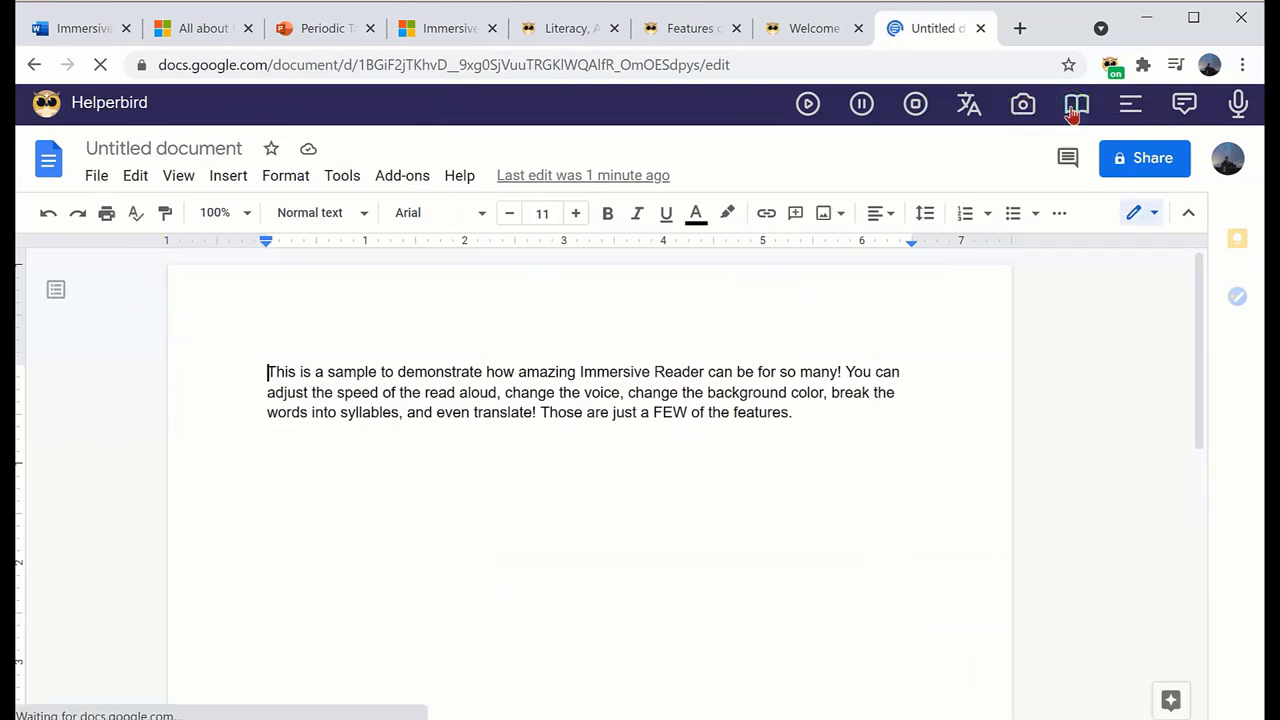
left_click(1073, 108)
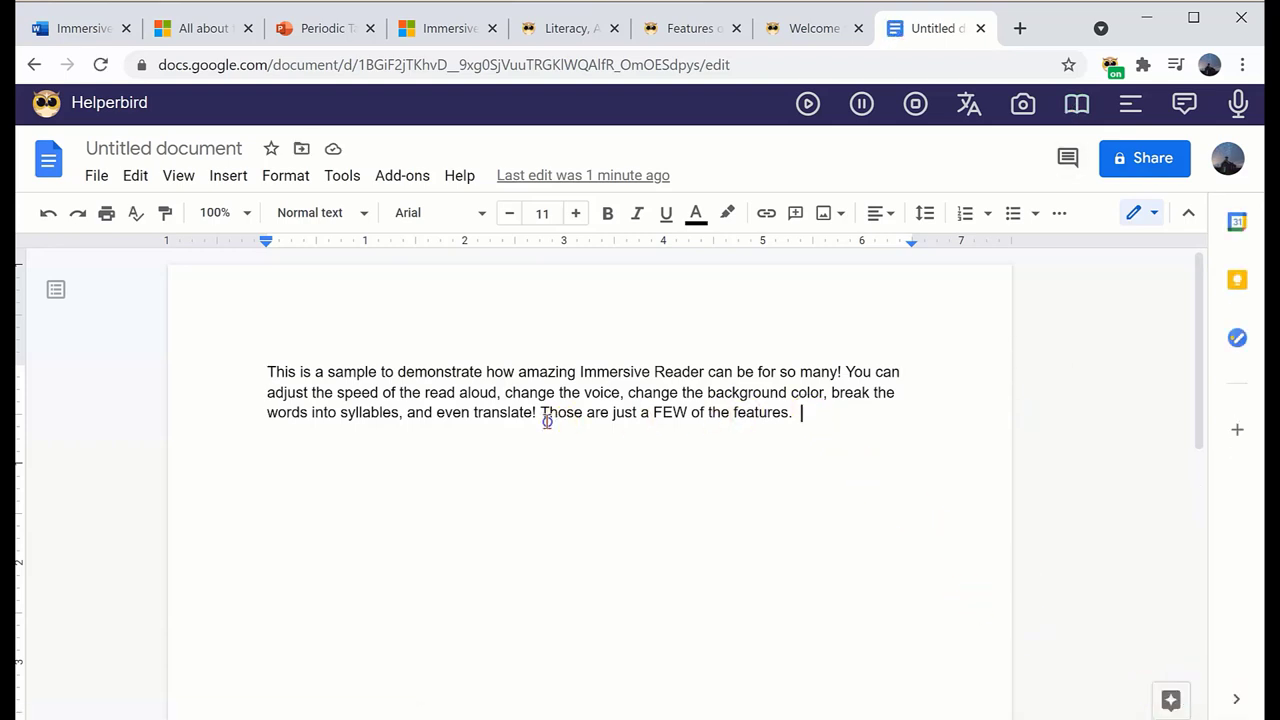
left_click_drag(804, 412, 238, 375)
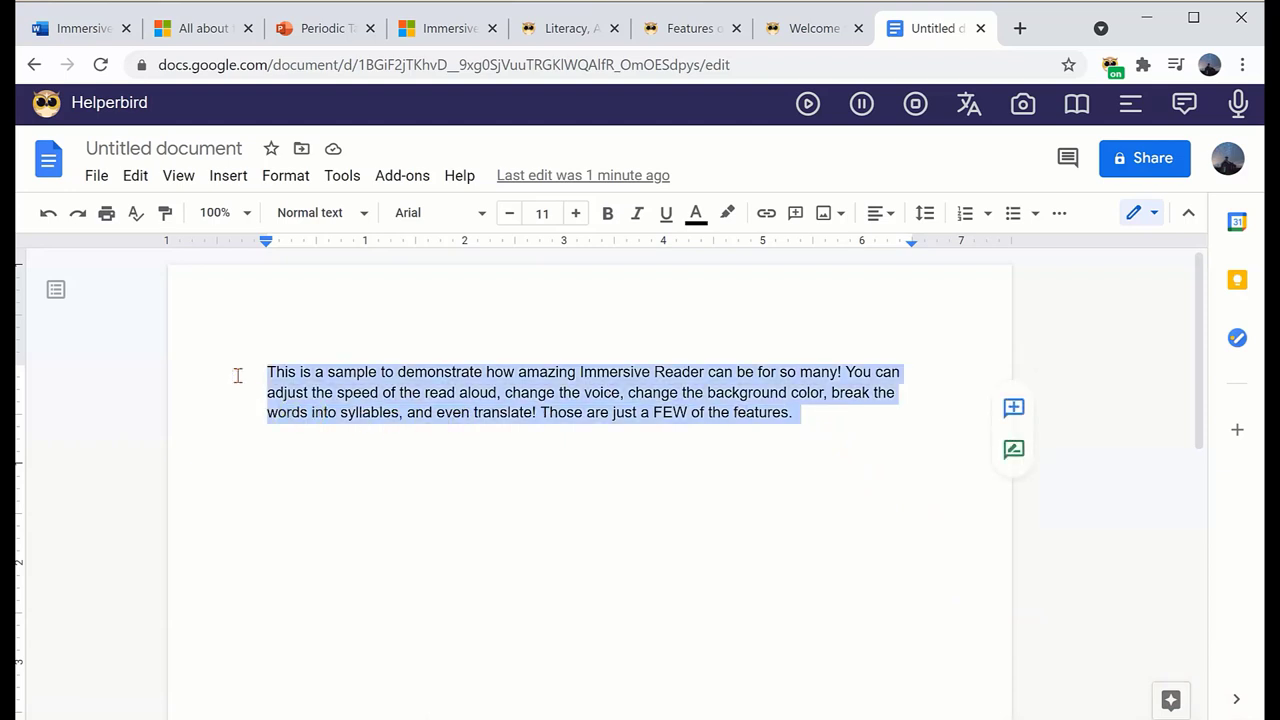
left_click(1082, 106)
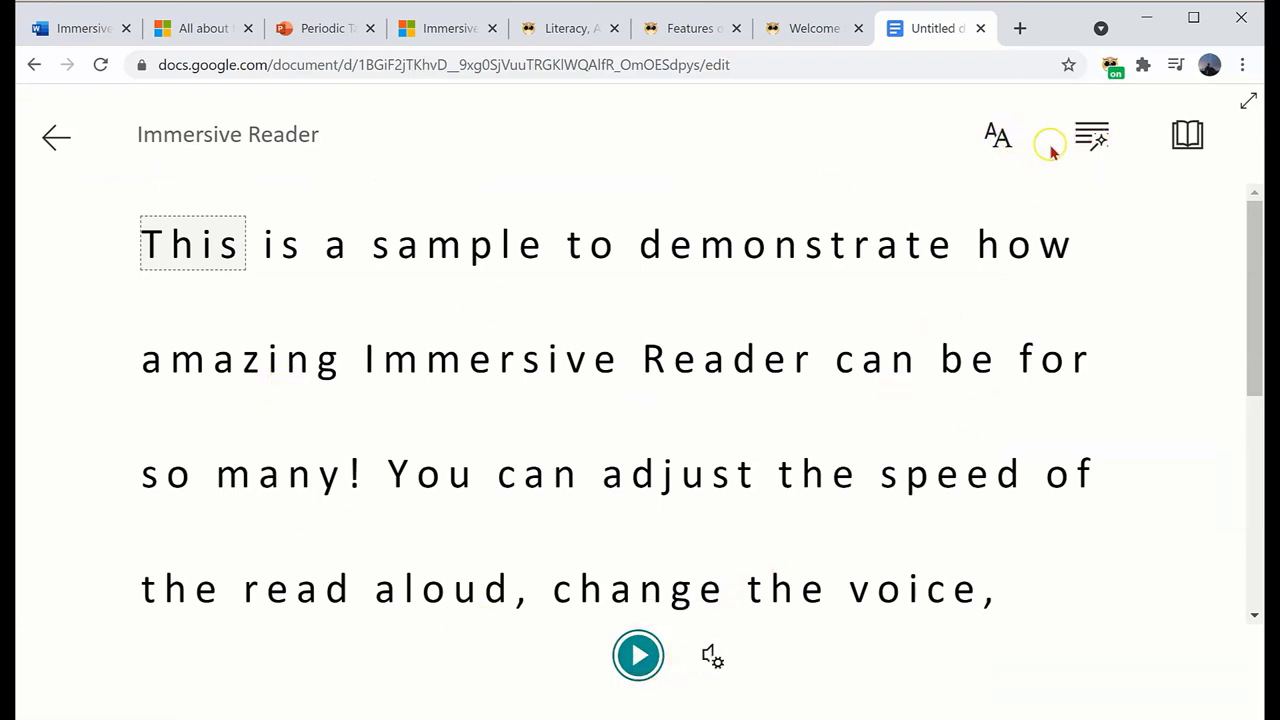
Step: Apply the black theme in Immersive Reader's text preferences and view the extra theme colours
left_click(1003, 136)
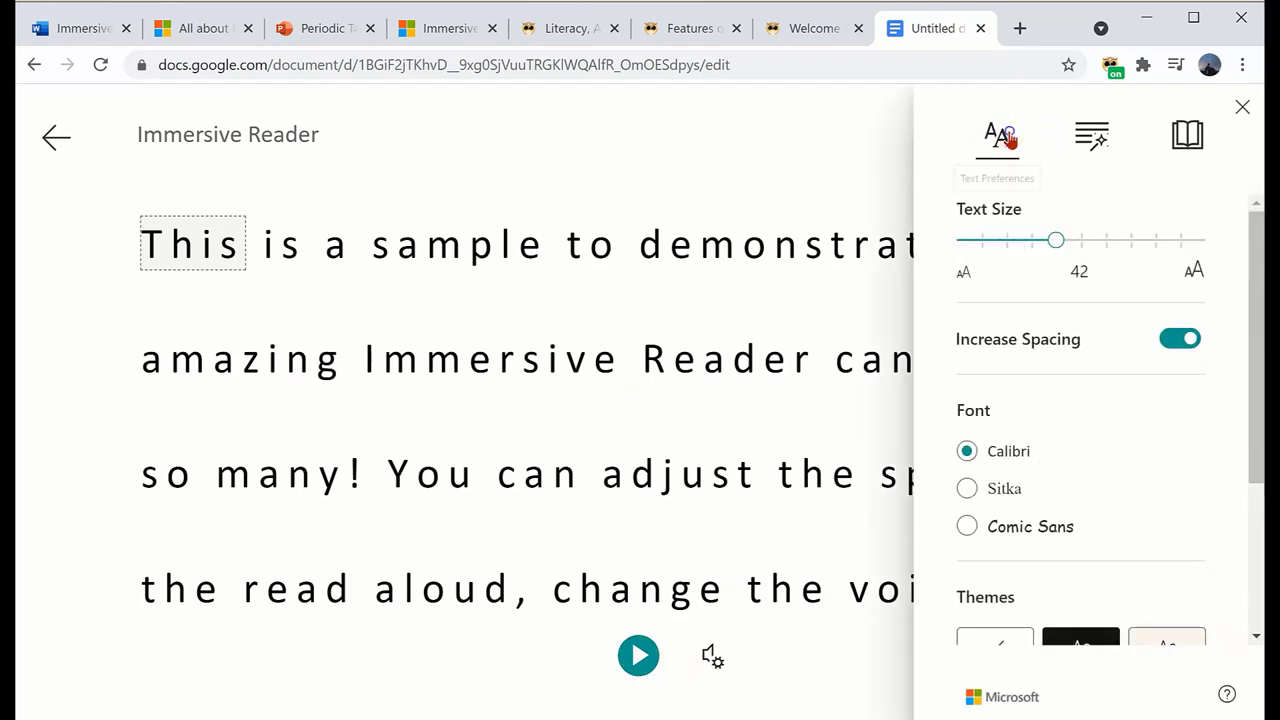
left_click(1070, 638)
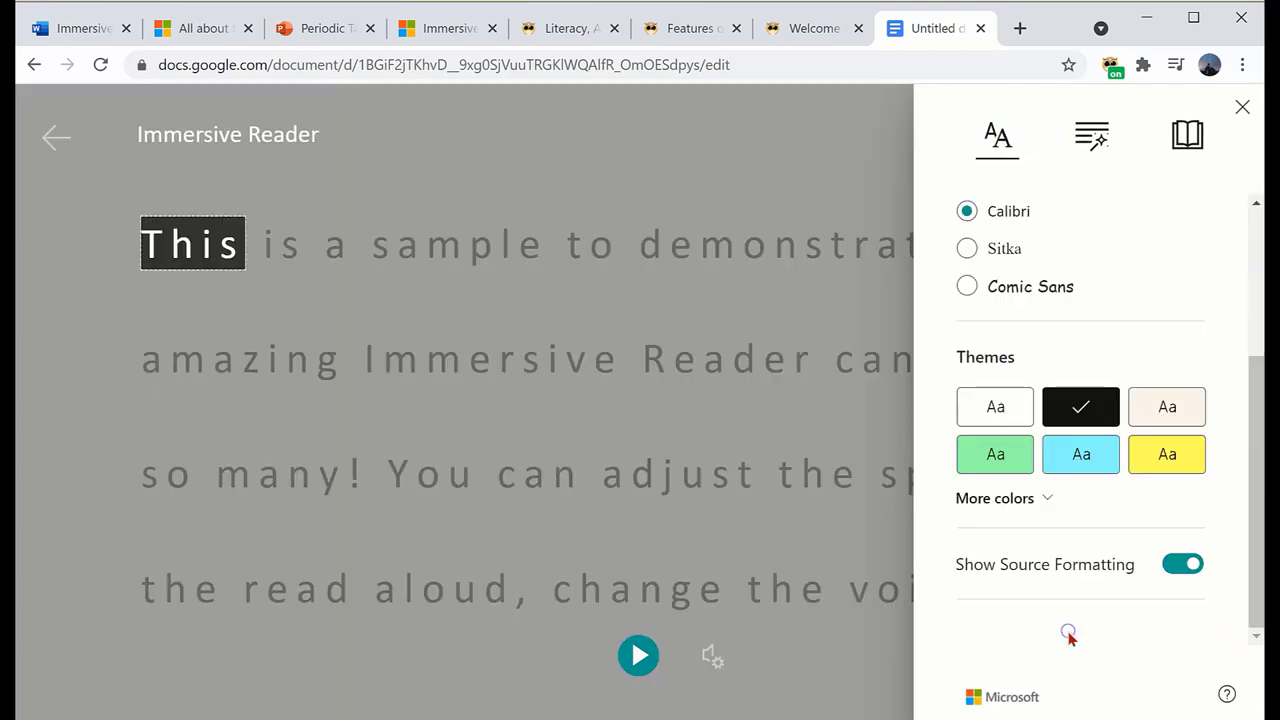
left_click(1012, 499)
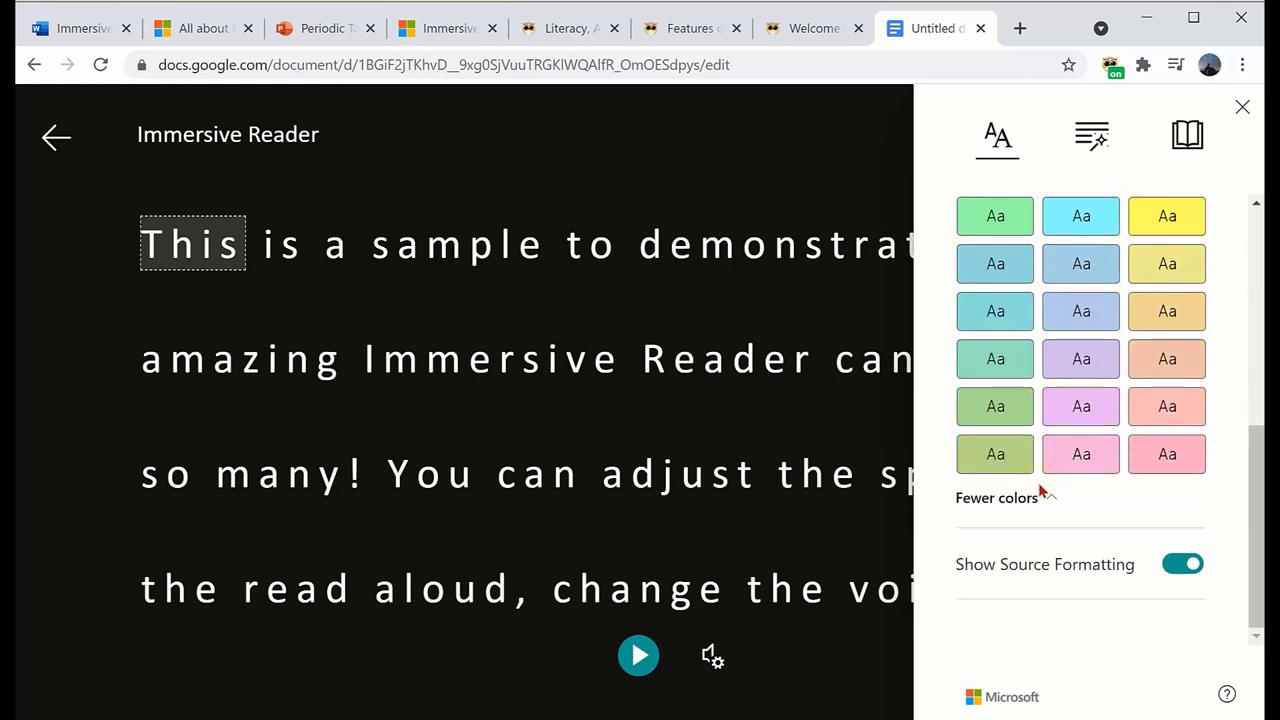
scroll(1040, 488, "up", 5)
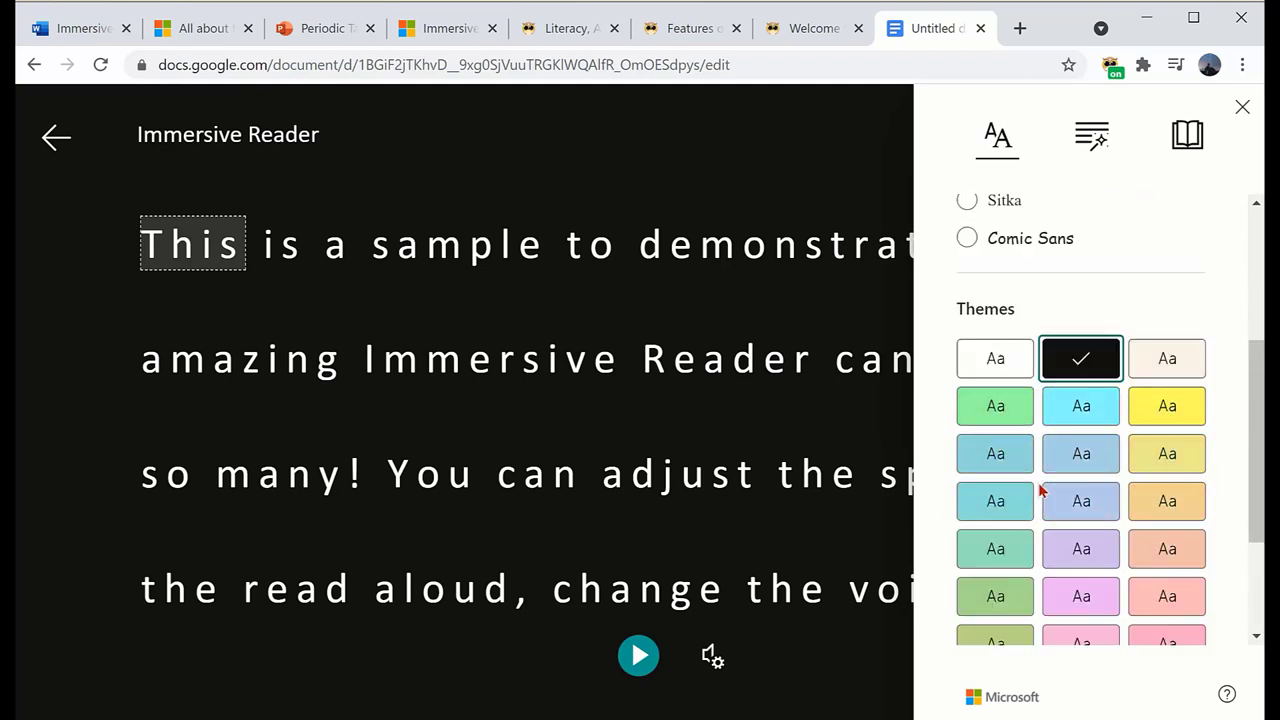
Step: Try Line Focus, then look up 'read' and 'aloud' in the Picture Dictionary
left_click(1092, 132)
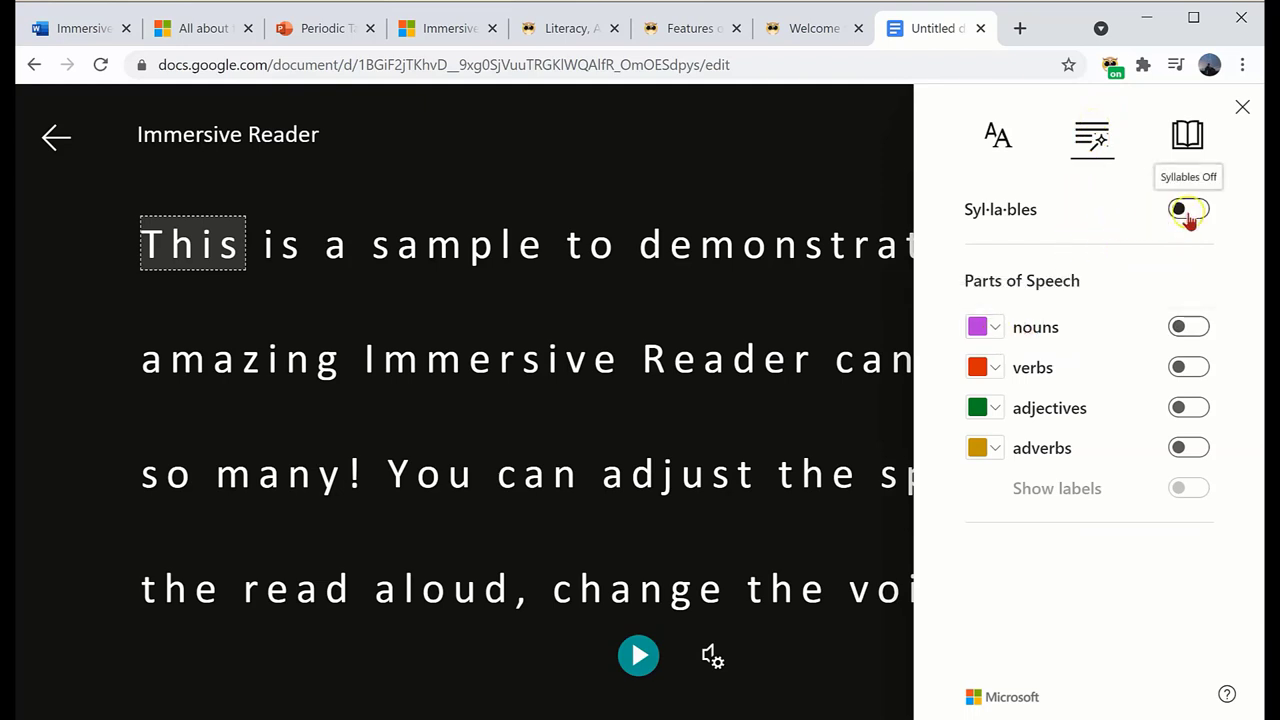
left_click(1185, 140)
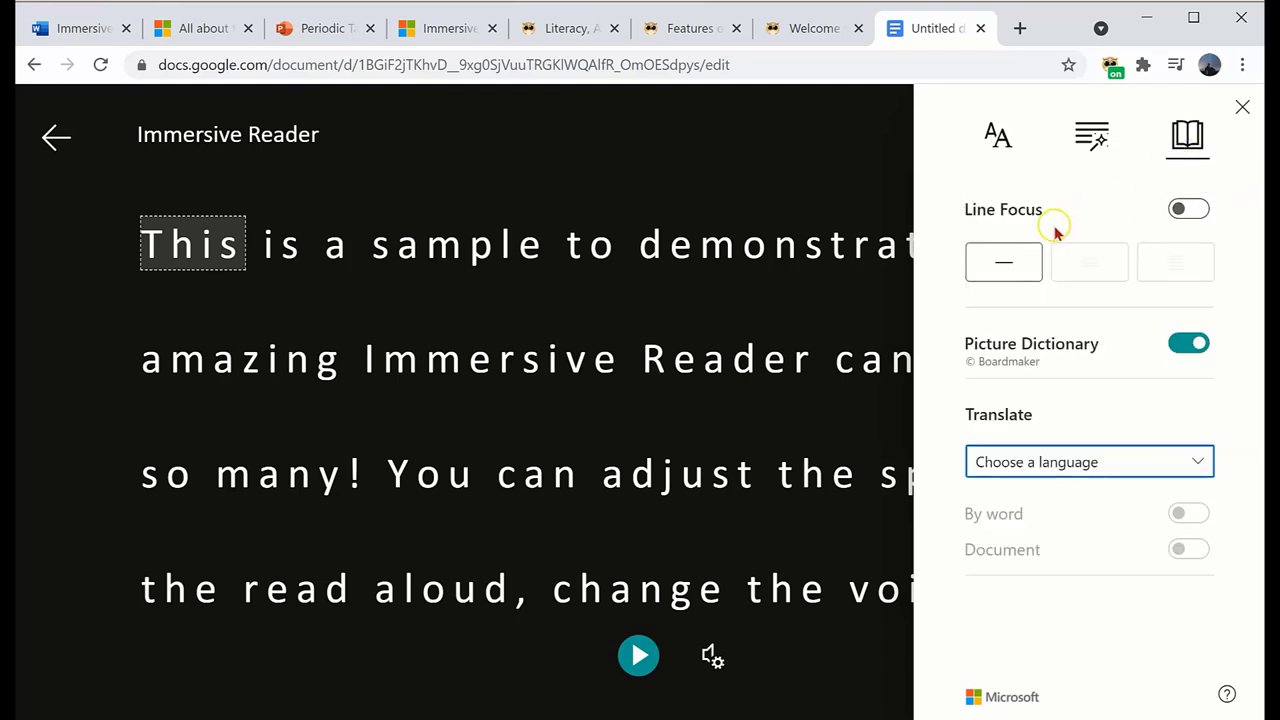
left_click(998, 261)
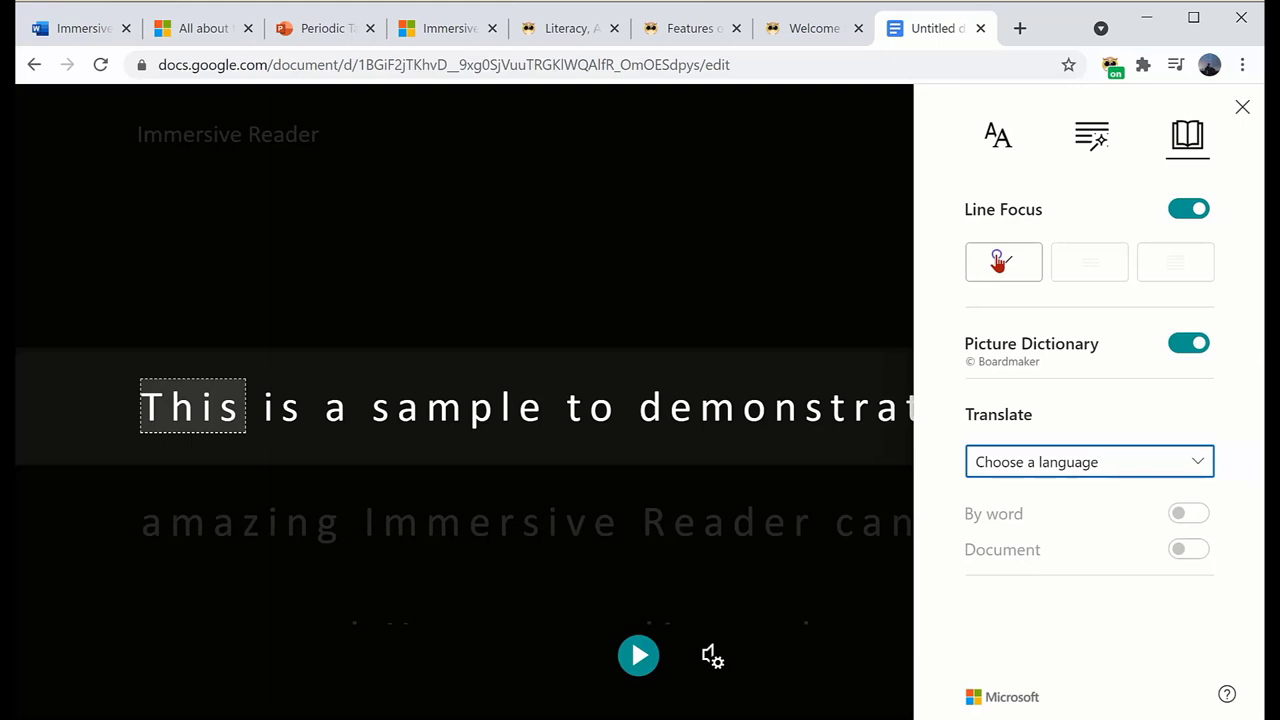
left_click(1195, 208)
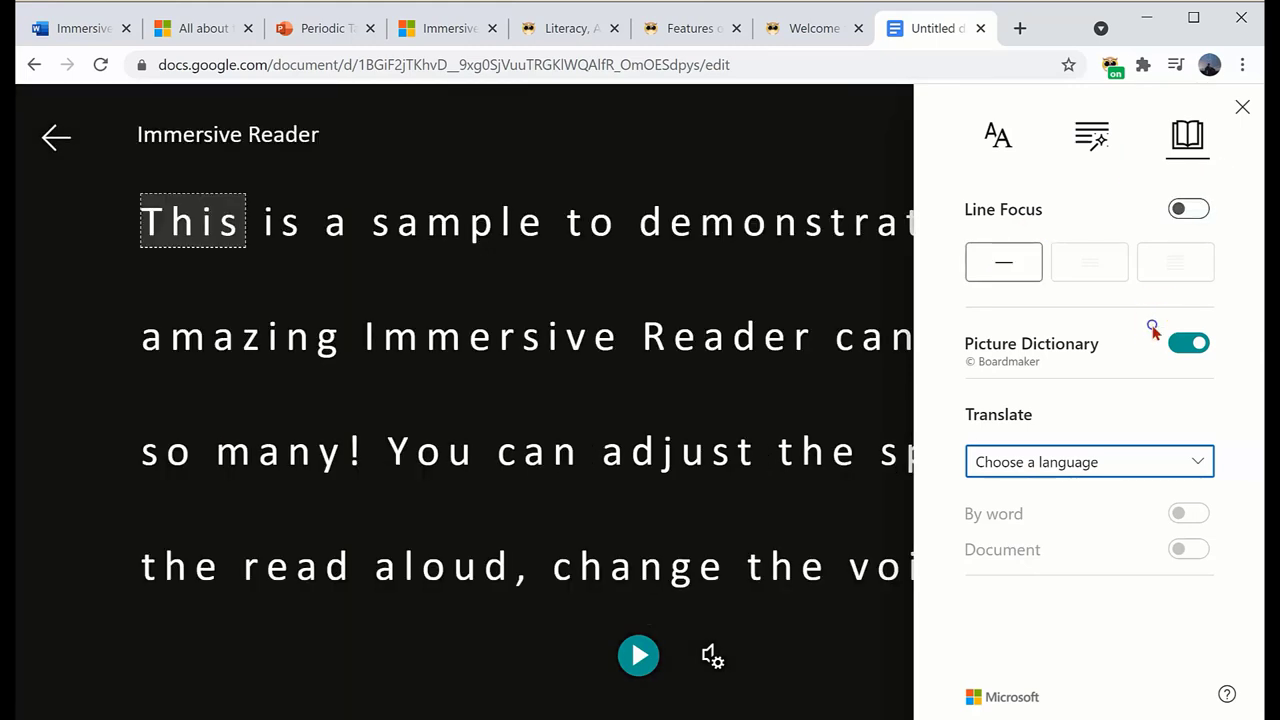
left_click(287, 572)
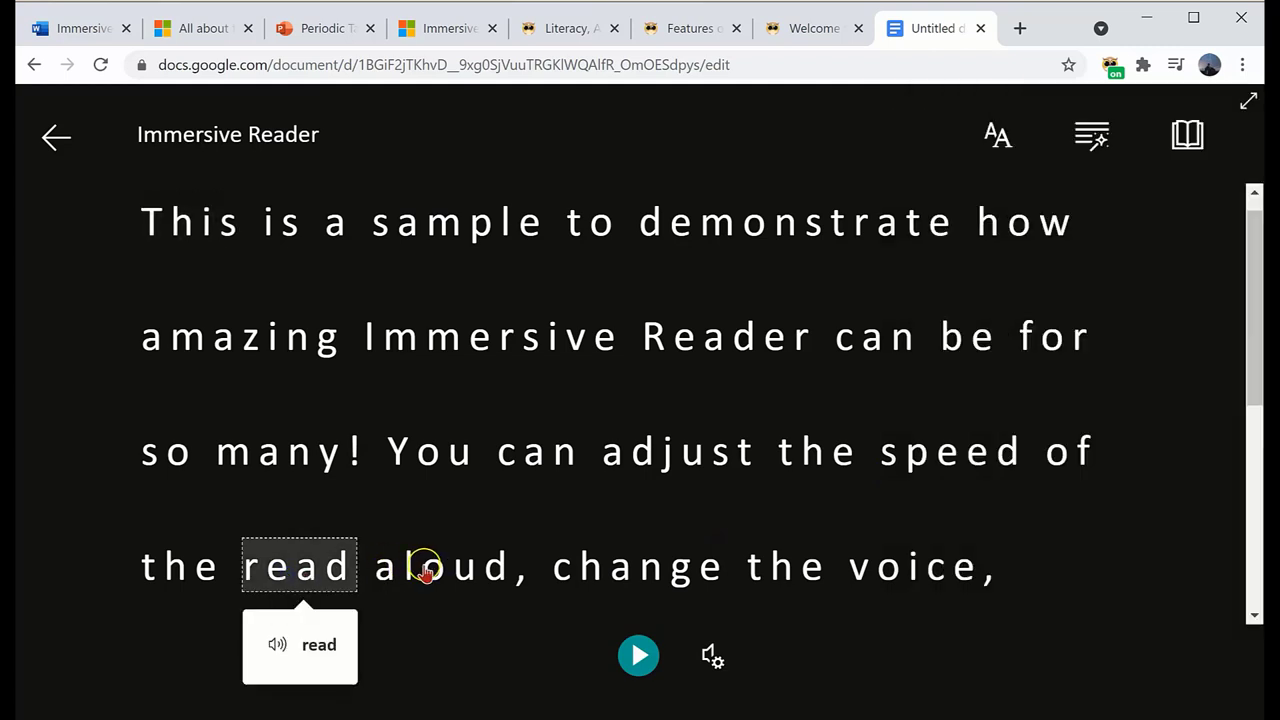
left_click(435, 562)
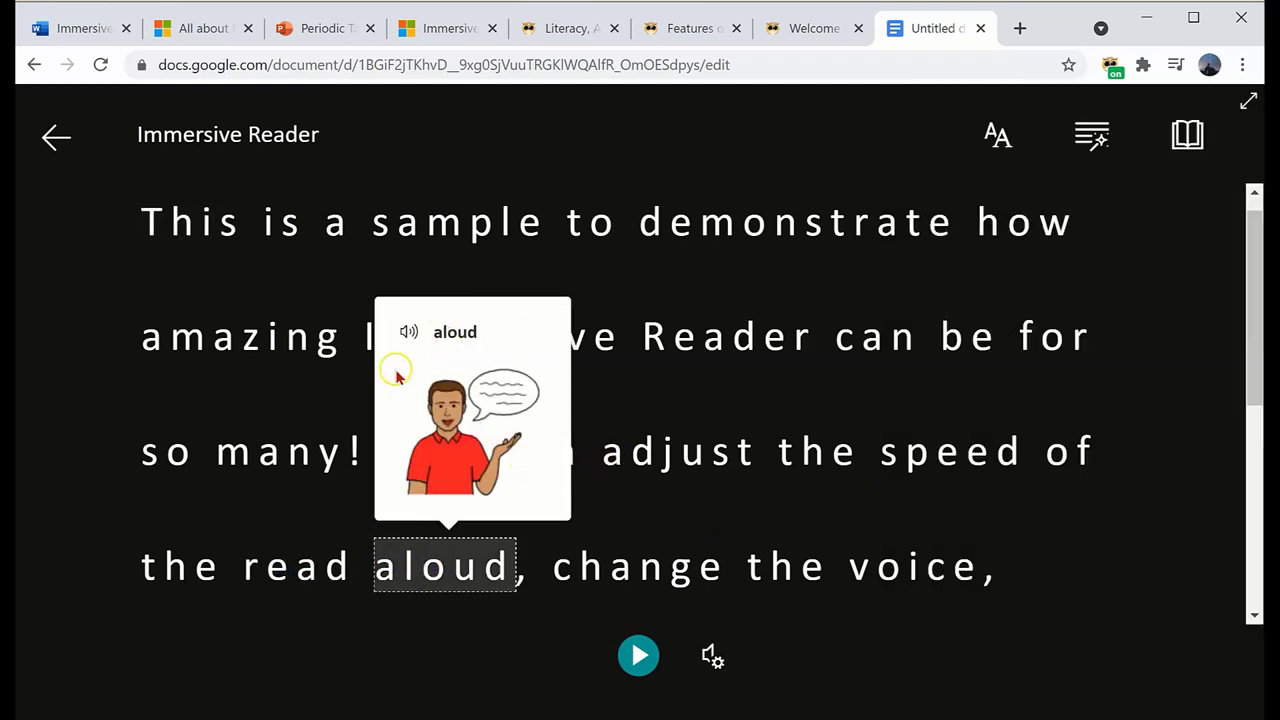
left_click(1190, 137)
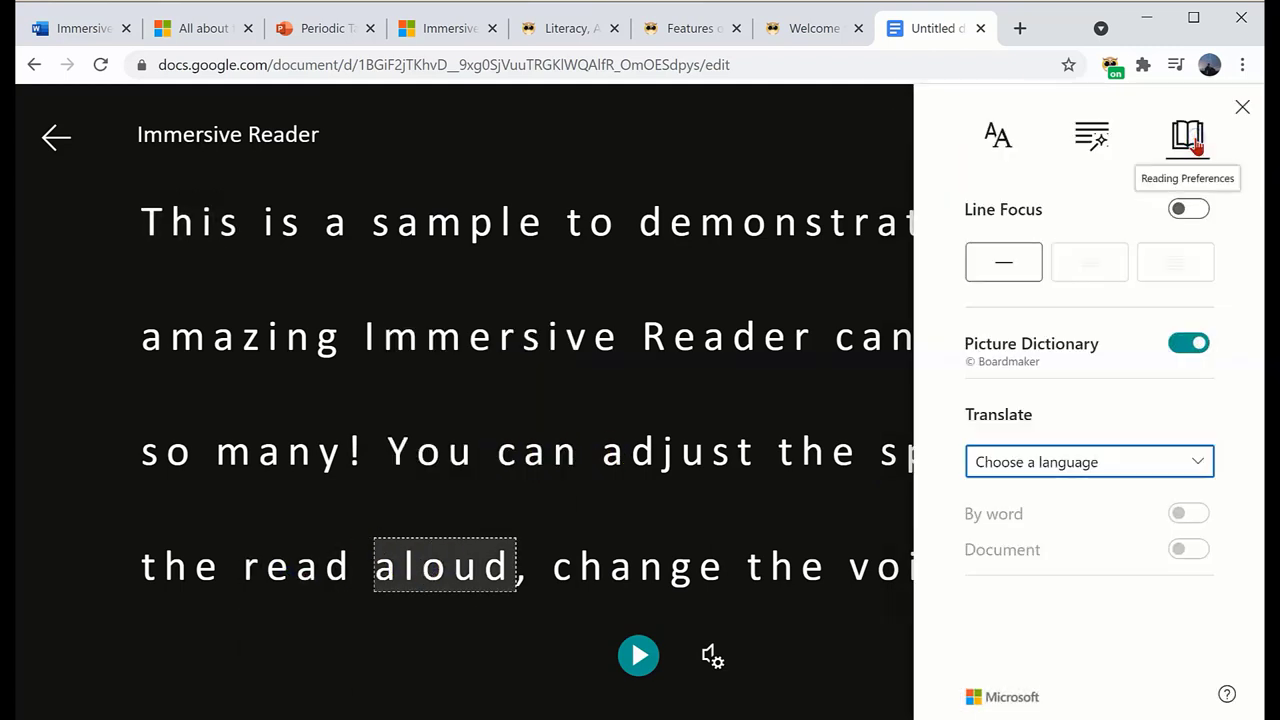
Step: Translate the paragraph into Chinese Simplified (China) with By word and Document translation on
left_click(1040, 466)
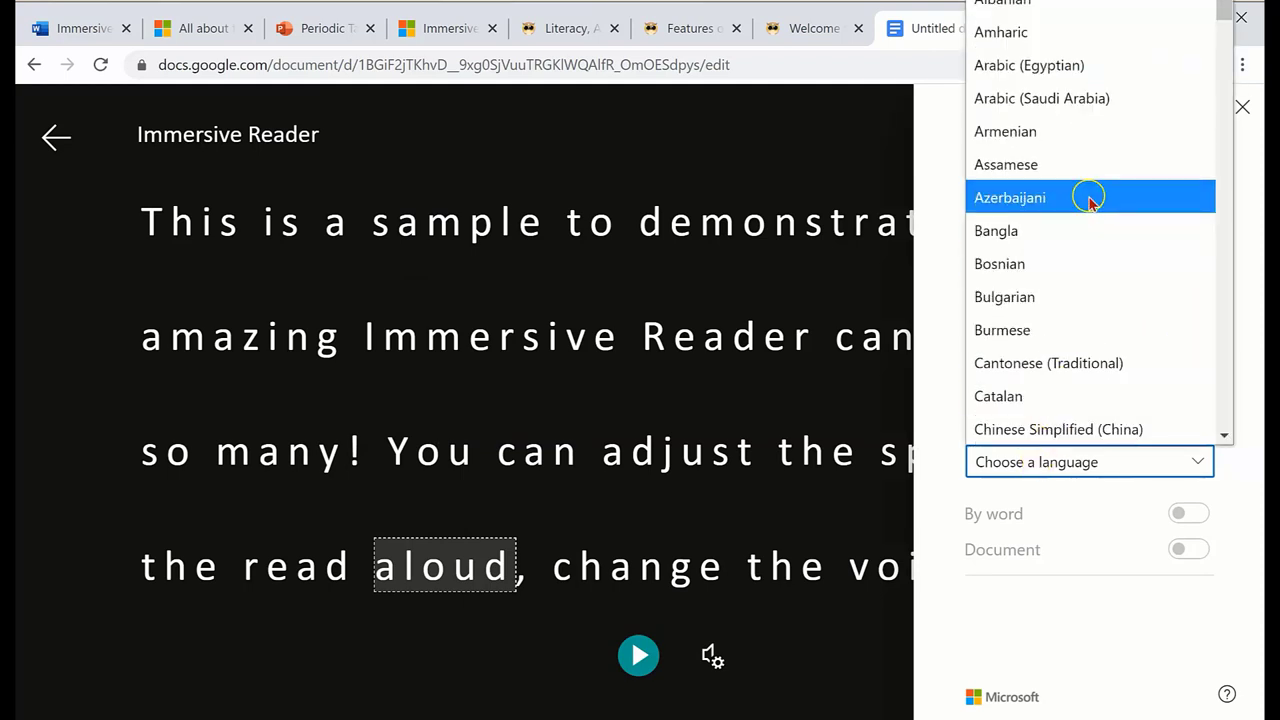
scroll(1090, 200, "down", 4)
scroll(1090, 204, "up", 3)
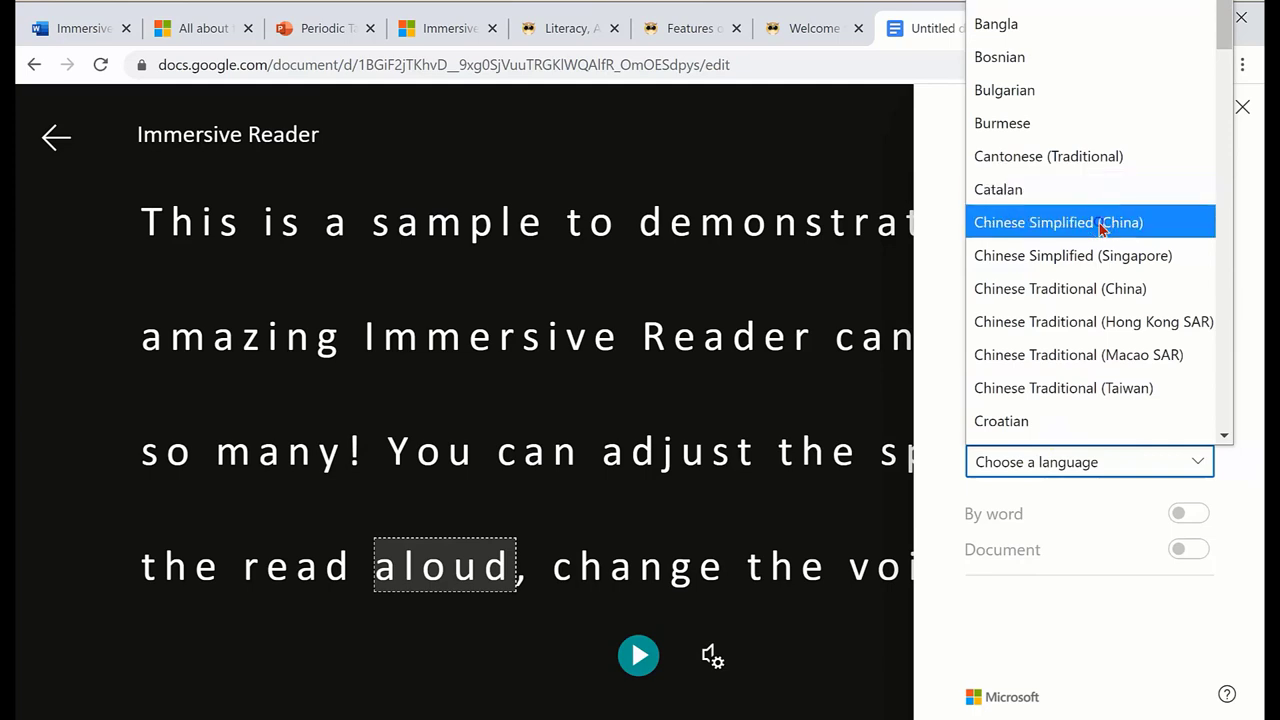
left_click(1037, 220)
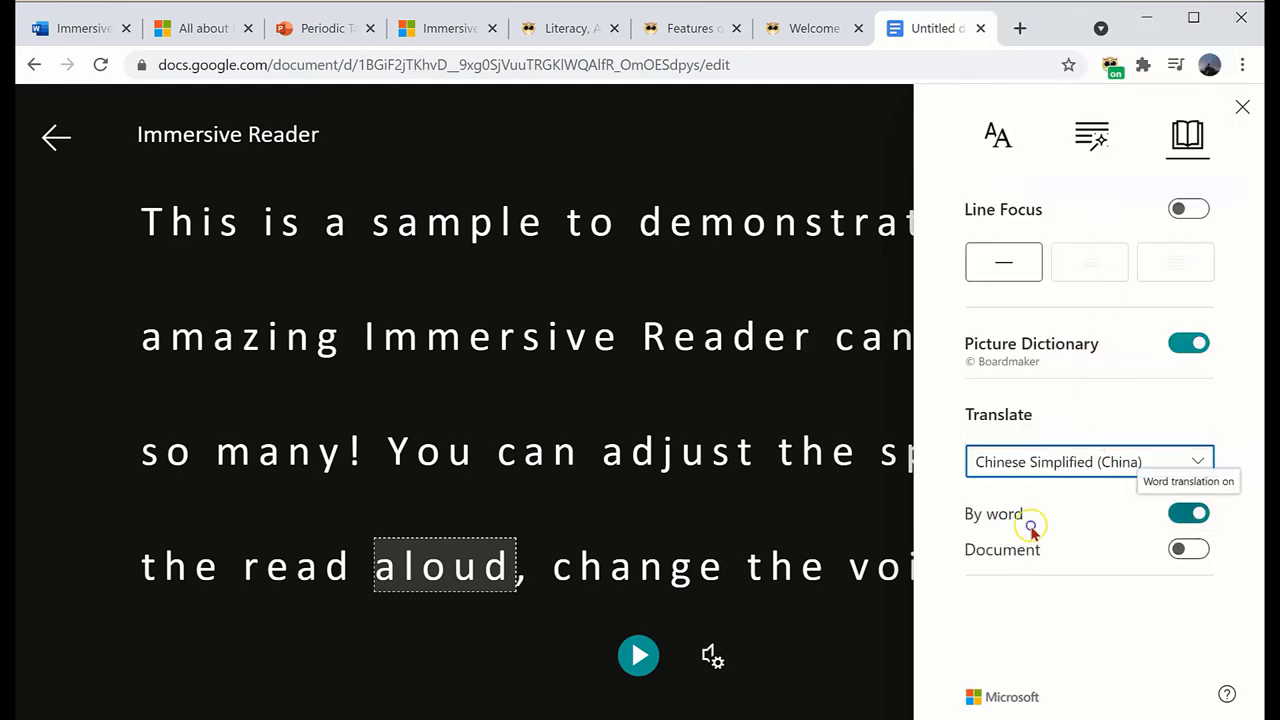
left_click(1190, 552)
left_click(505, 548)
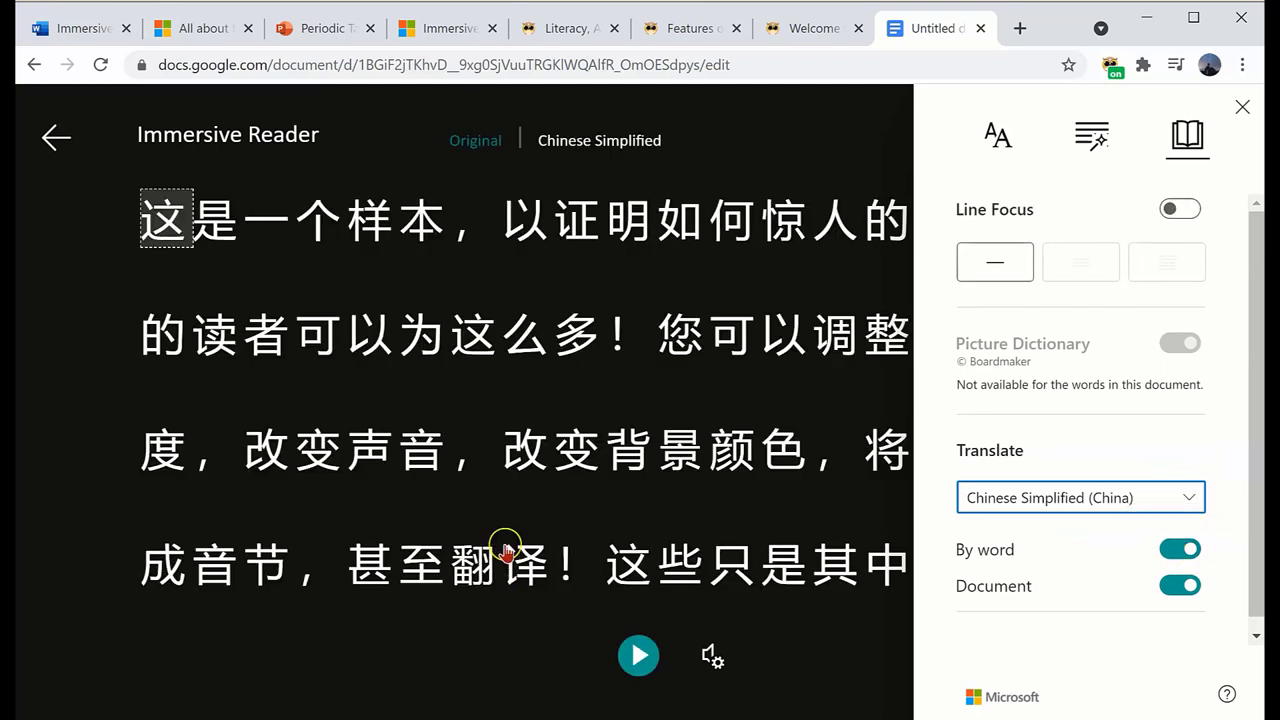
Step: Read the Chinese Simplified translation aloud, toggle between Original English and Chinese Simplified, then go back
left_click(638, 657)
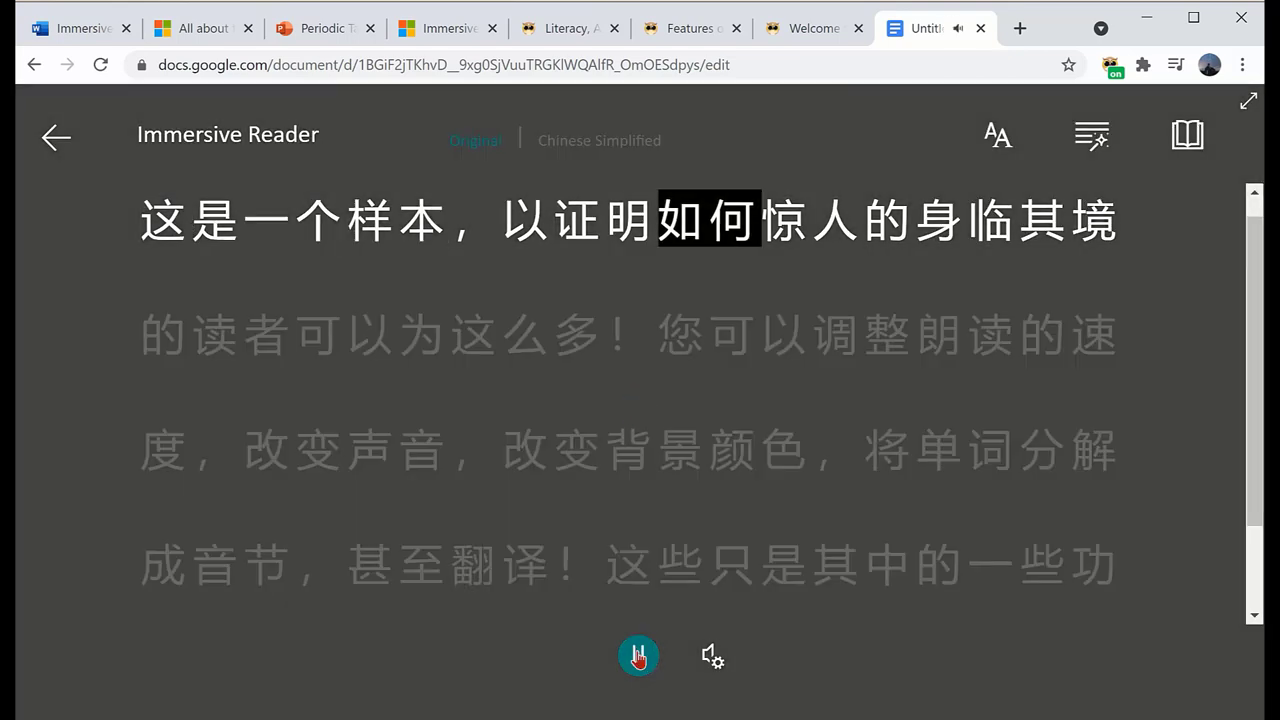
left_click(638, 657)
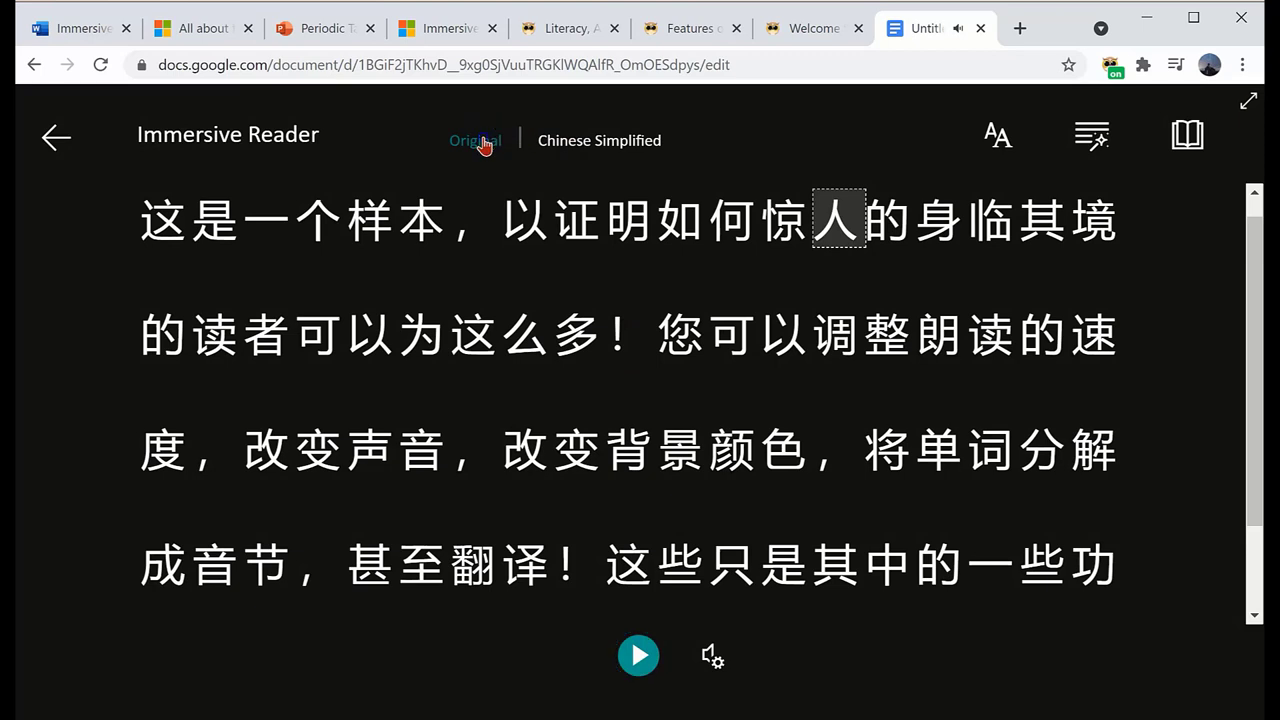
left_click(489, 139)
left_click(596, 140)
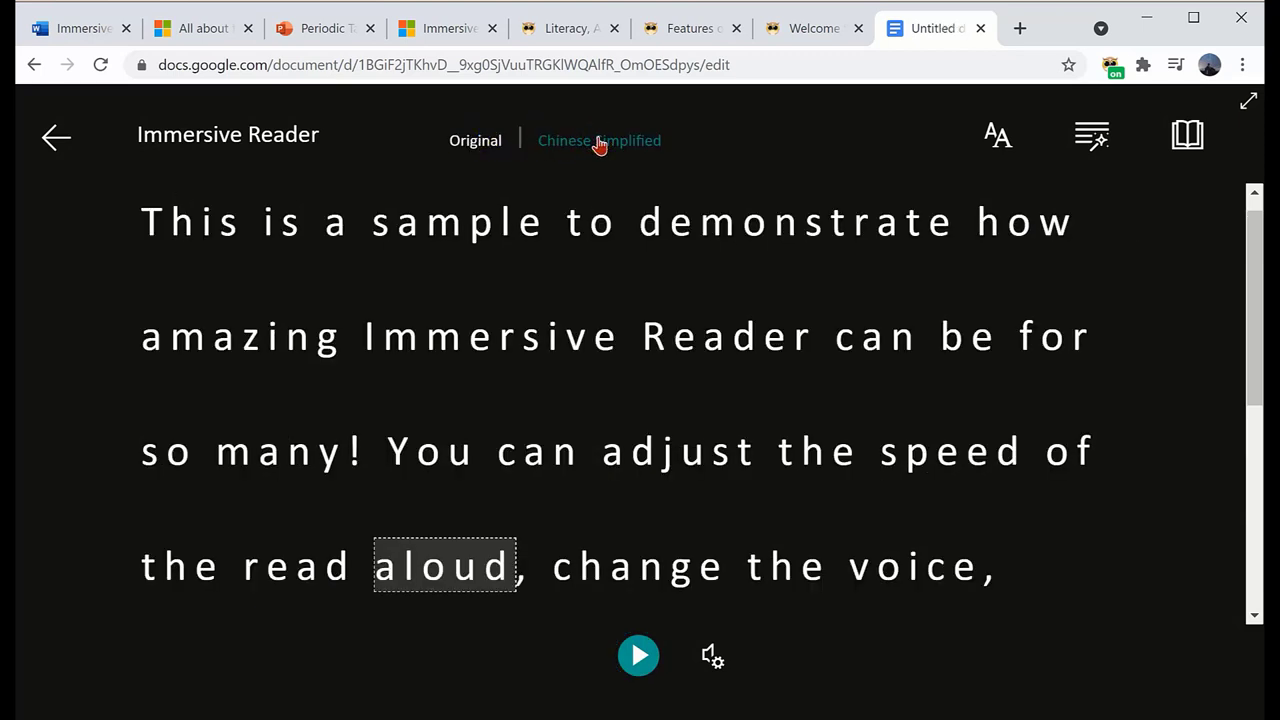
left_click(34, 61)
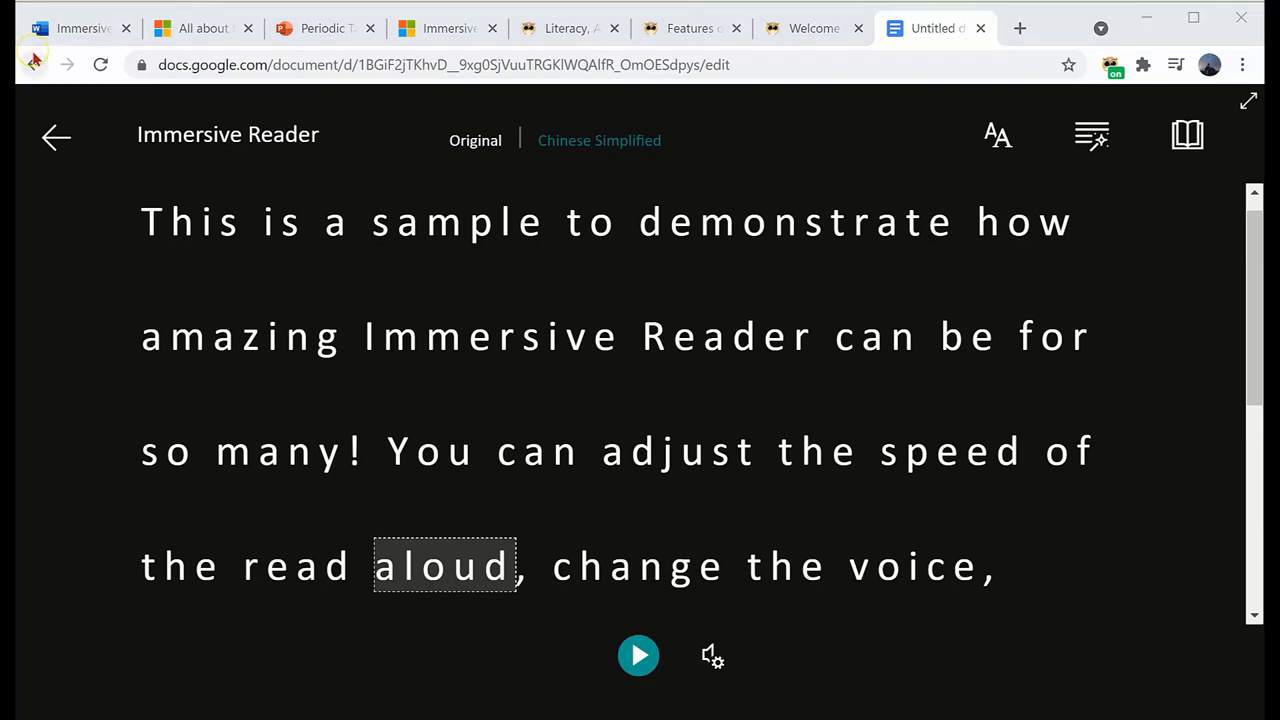